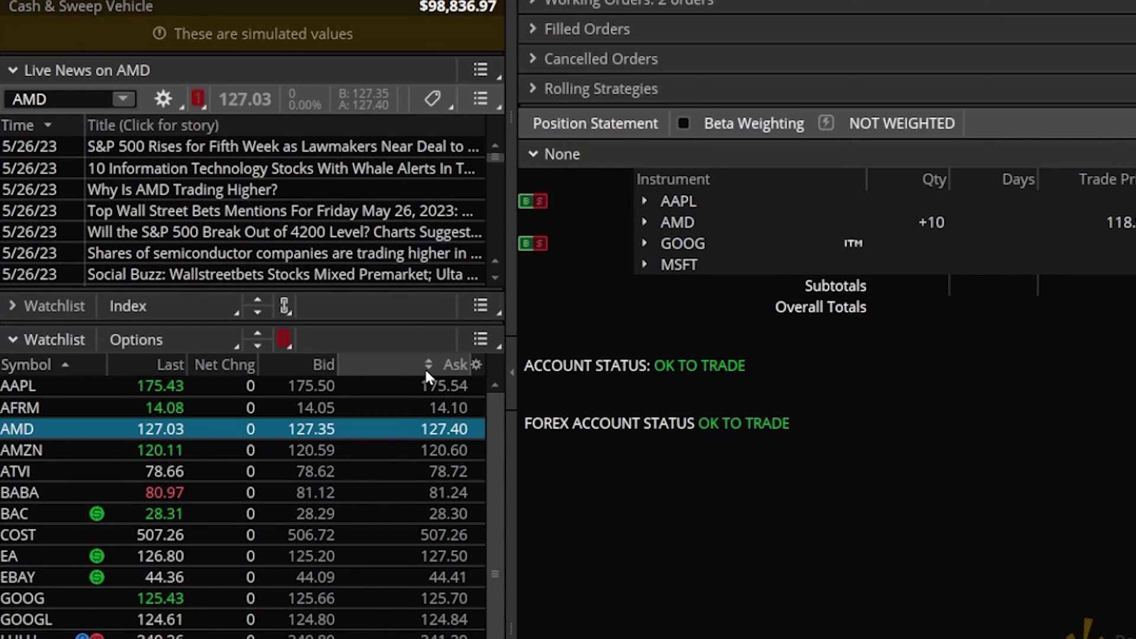
Open the Options watchlist's column customization dialog and browse the Available Items list
left_click(476, 366)
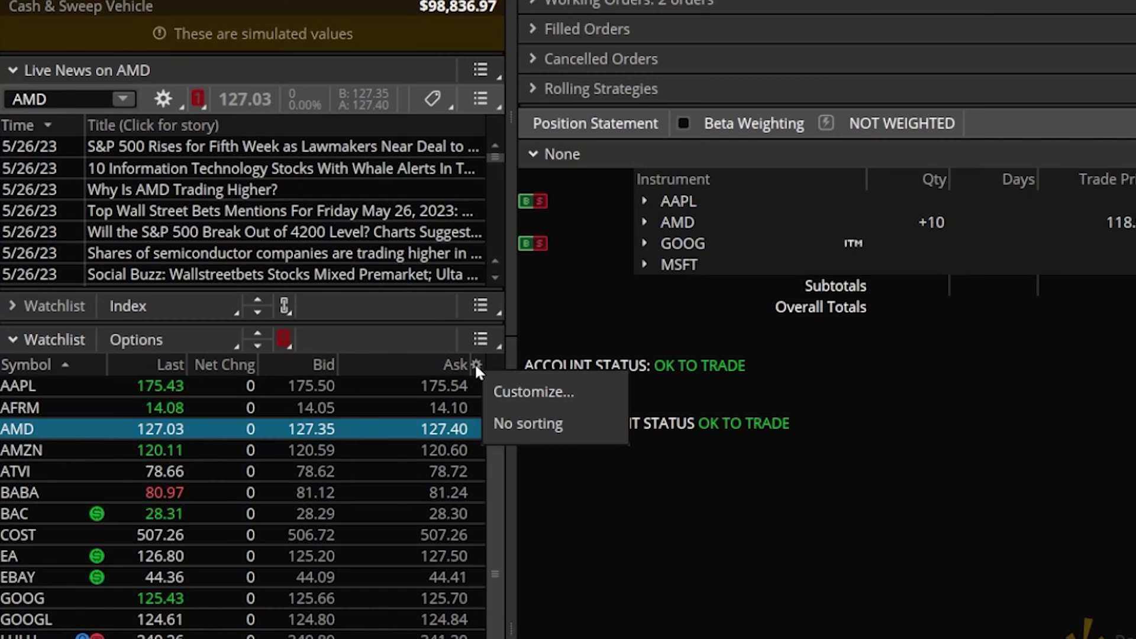
left_click(550, 404)
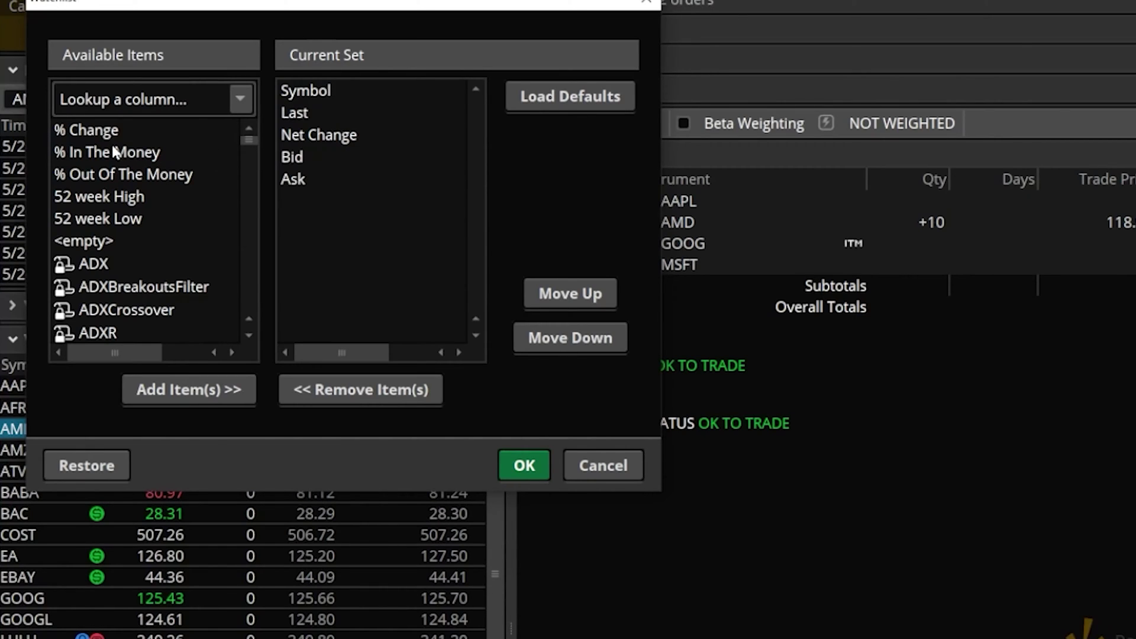
scroll(112, 157, "down", 7)
scroll(101, 161, "down", 9)
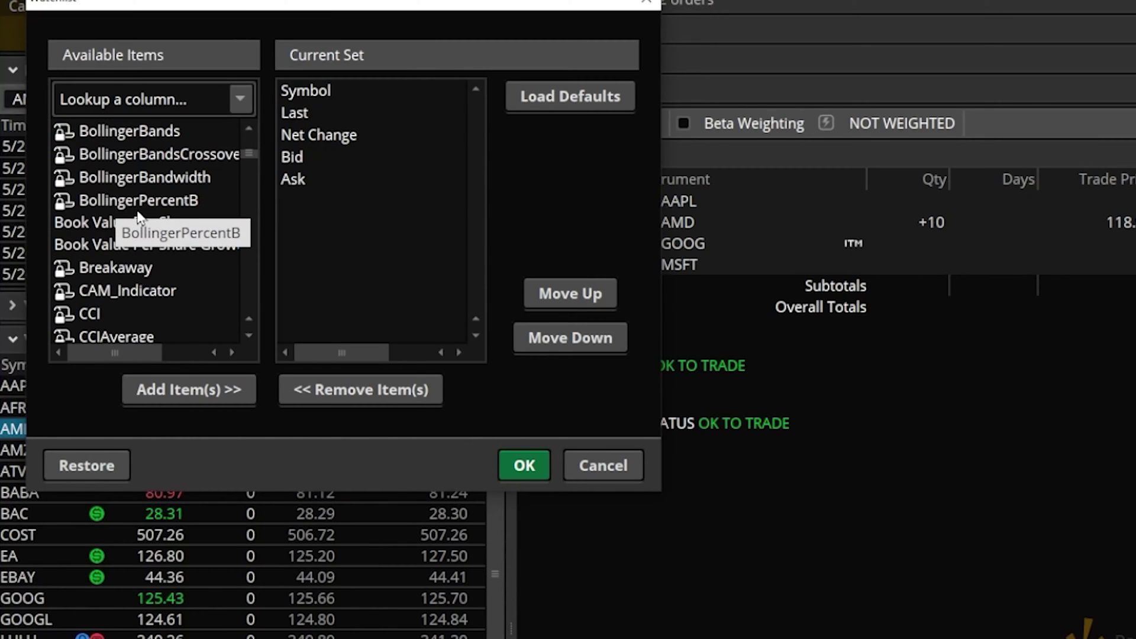
scroll(97, 178, "down", 12)
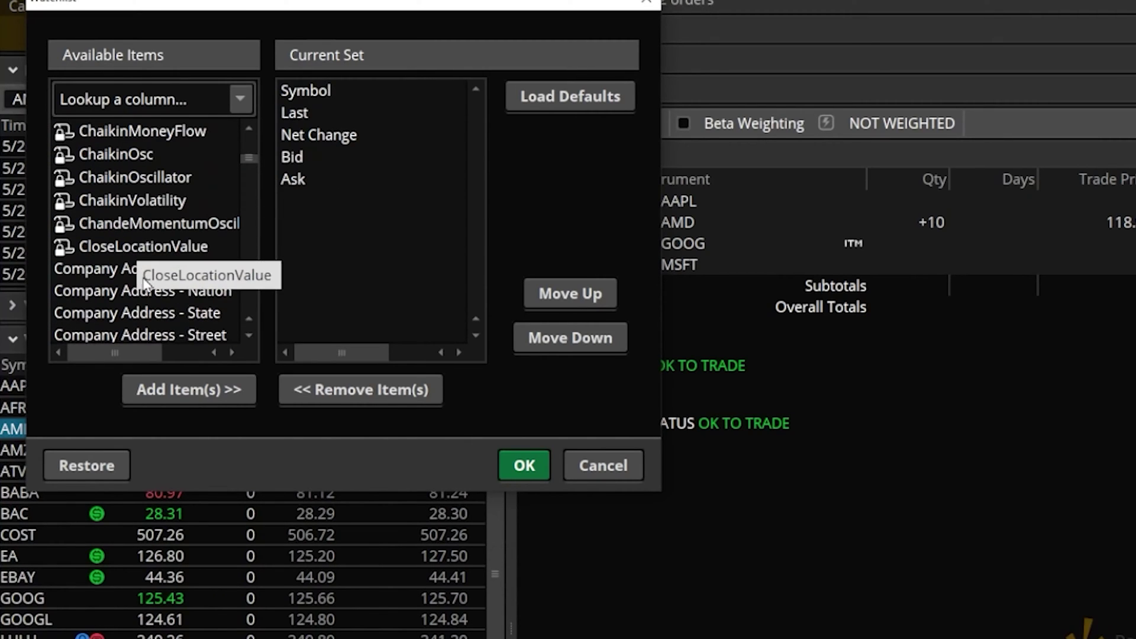
scroll(108, 294, "down", 8)
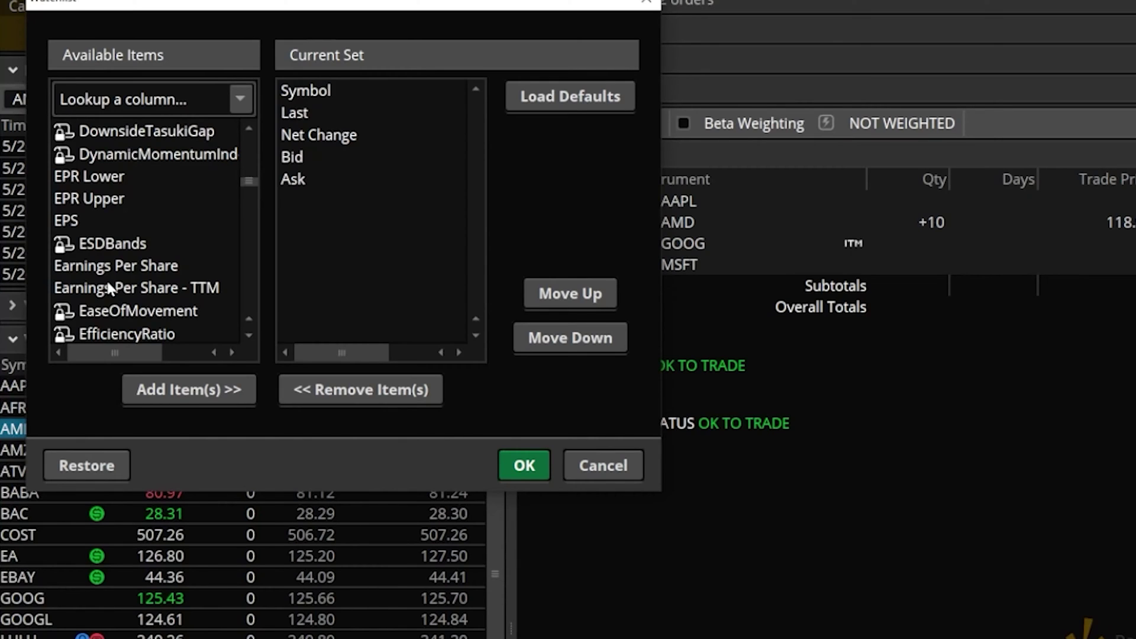
scroll(110, 286, "down", 20)
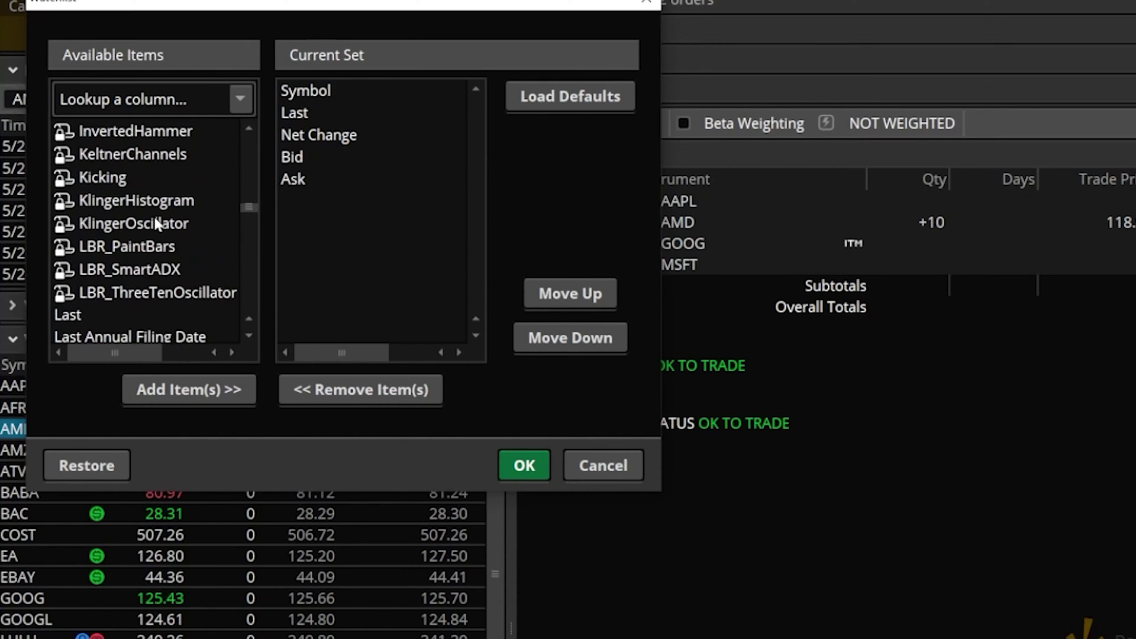
scroll(157, 223, "down", 5)
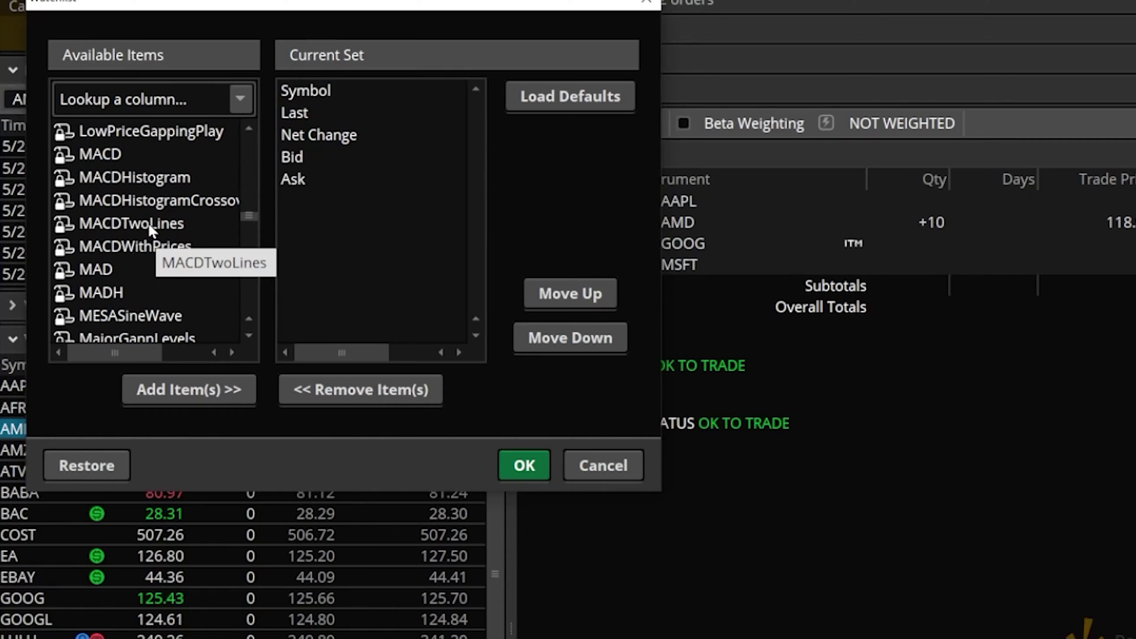
Look up 'pe', add the PE column to the current set, and confirm with OK
left_click(140, 93)
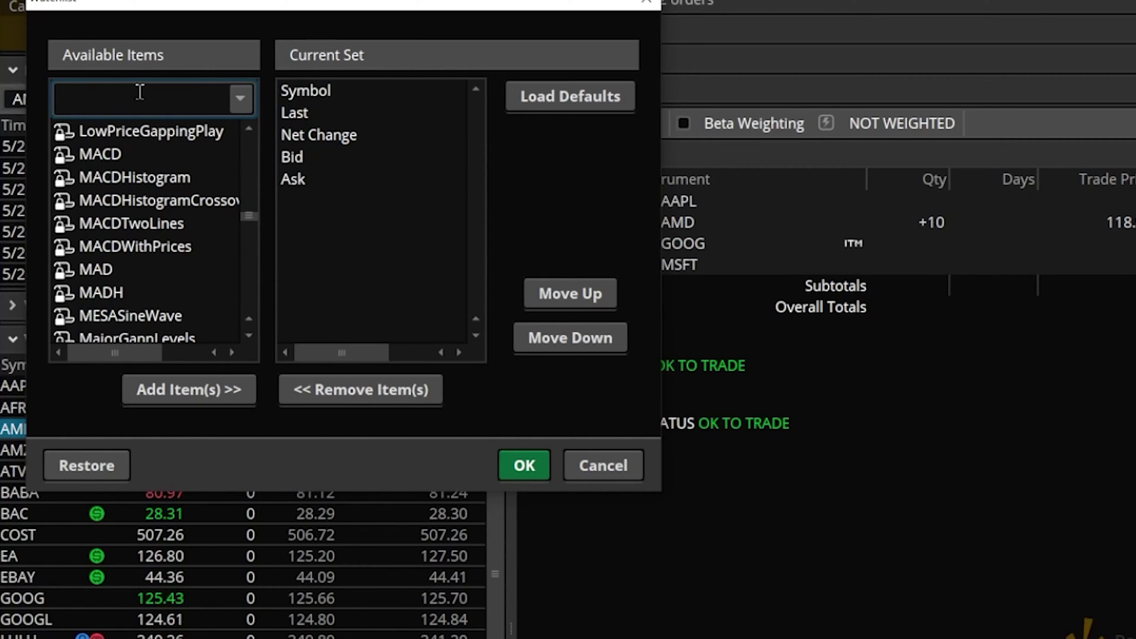
type("pe")
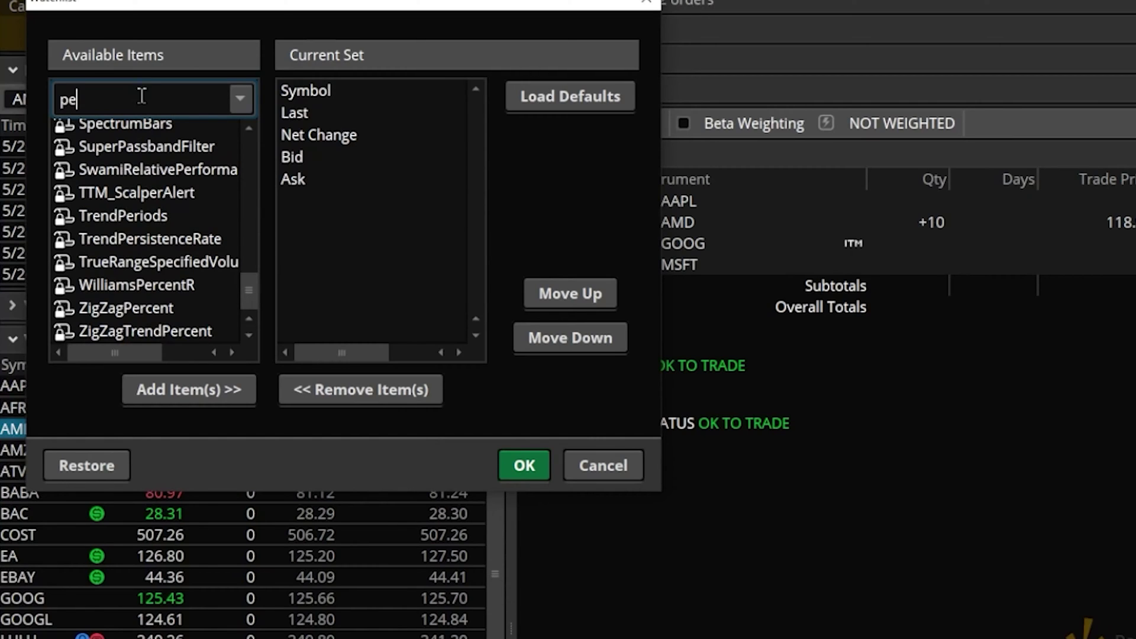
scroll(178, 222, "up", 2)
scroll(148, 255, "up", 2)
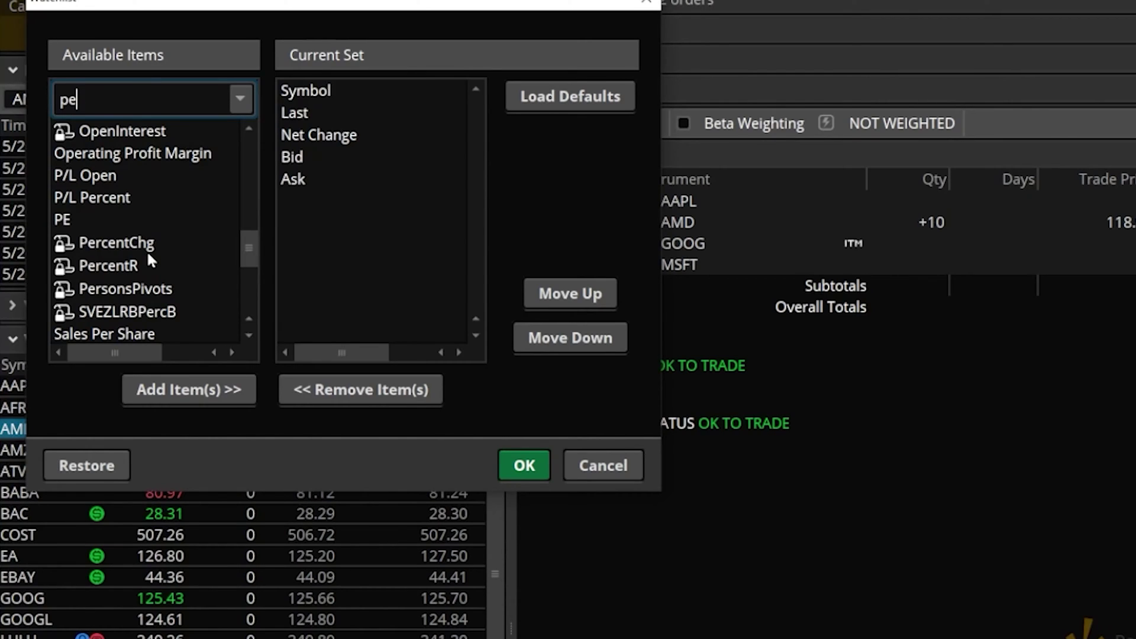
left_click(105, 219)
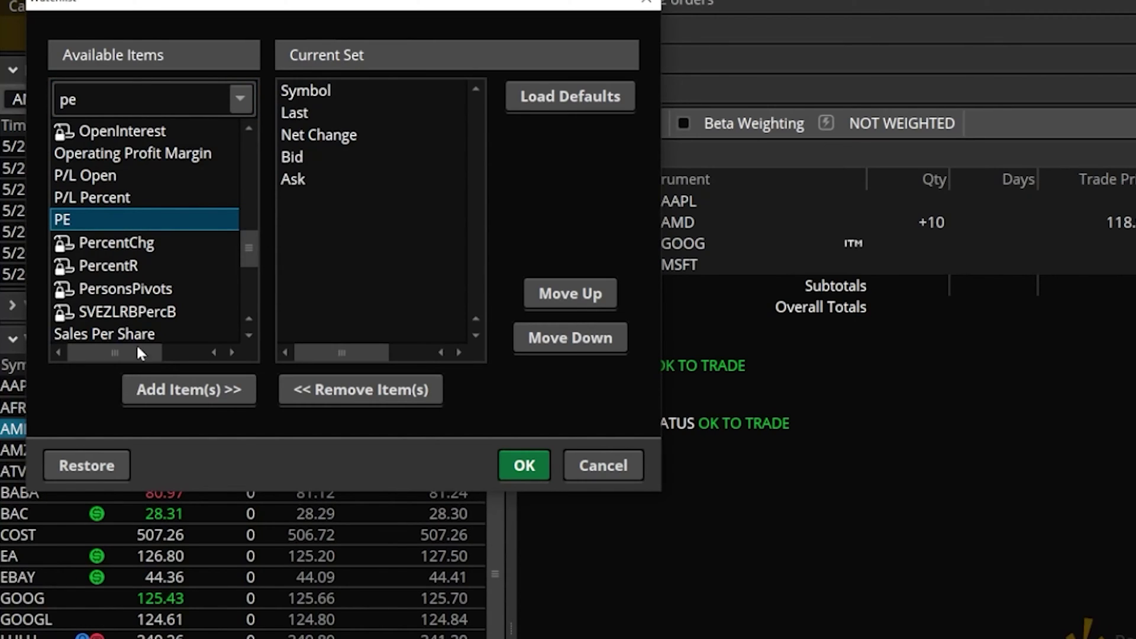
left_click(185, 391)
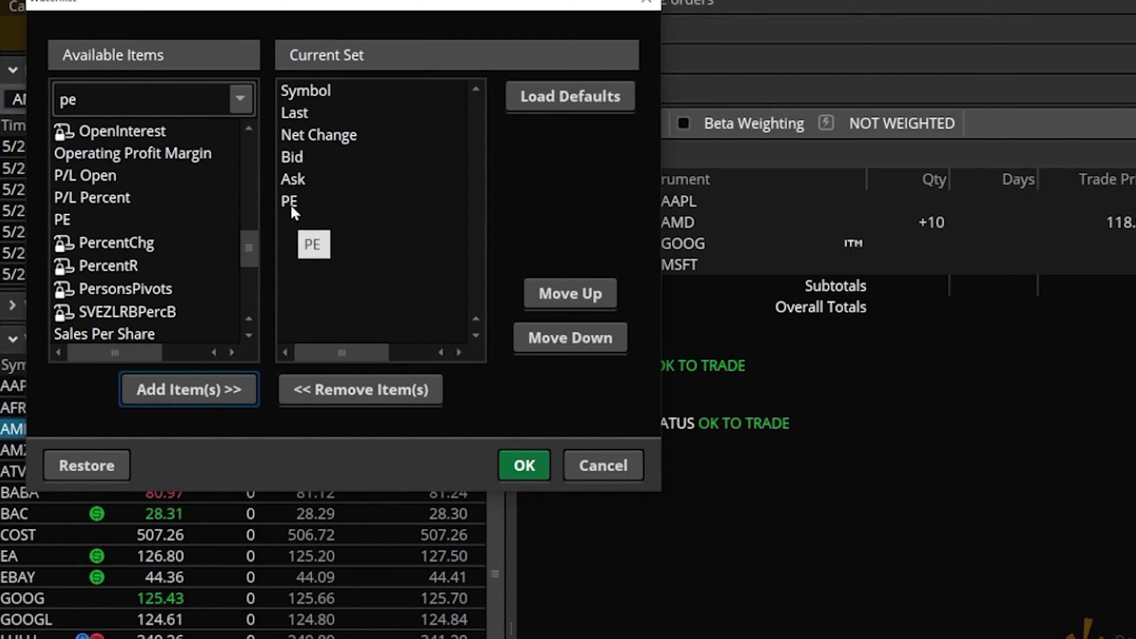
left_click(511, 477)
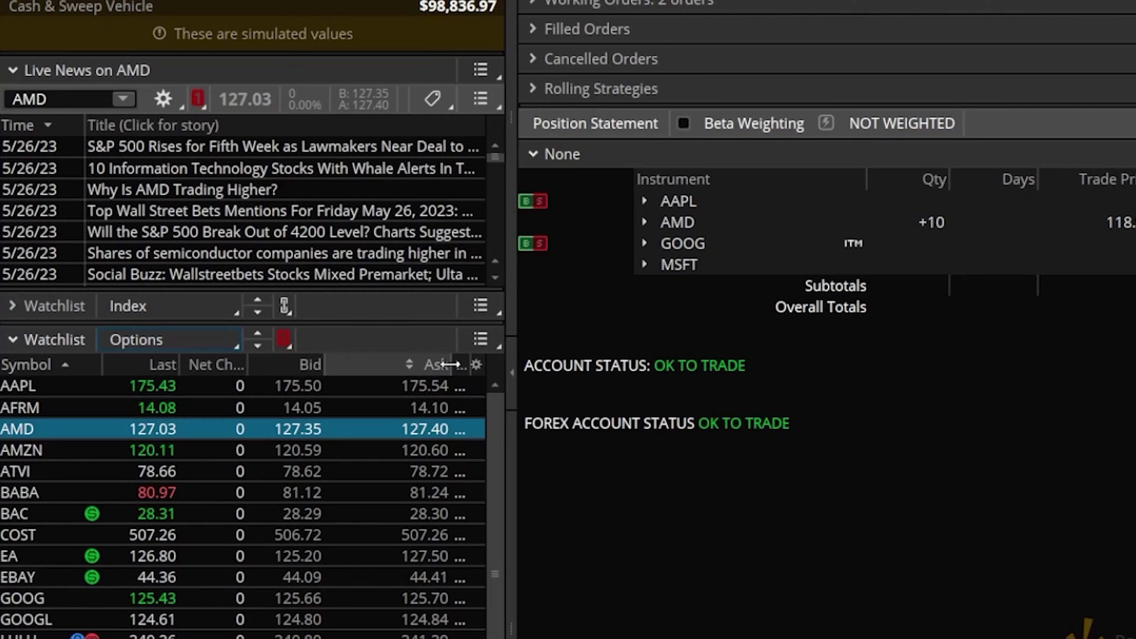
Drag the Ask column's border left so the PE column's values become visible
left_click_drag(449, 365, 393, 367)
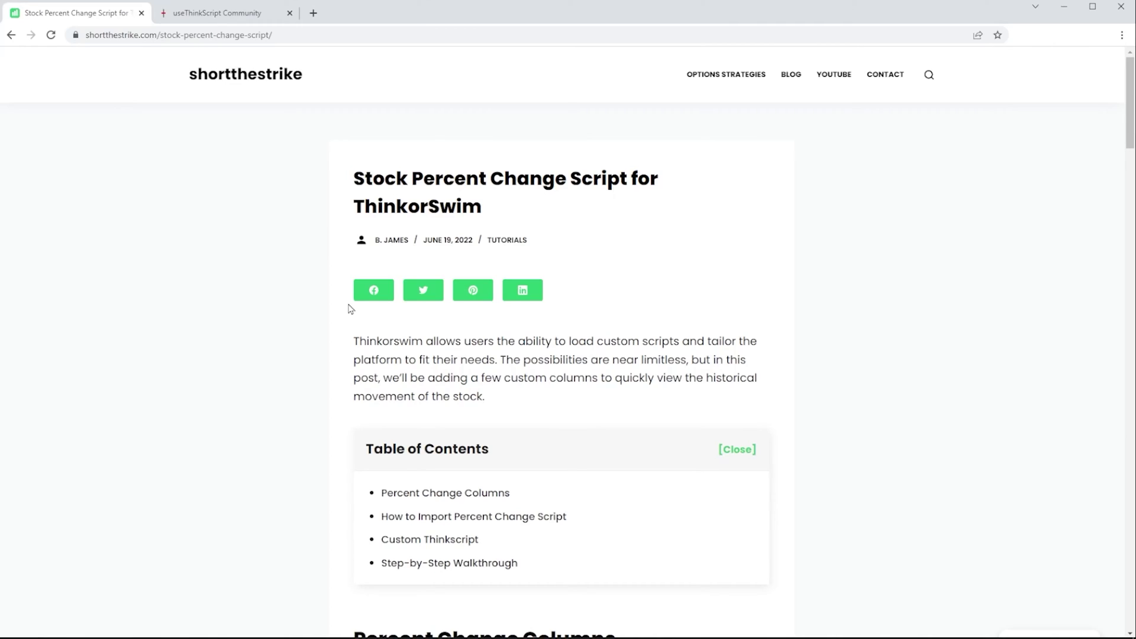
Copy the percent-change thinkScript code block from the shortthestrike article
scroll(350, 308, "down", 20)
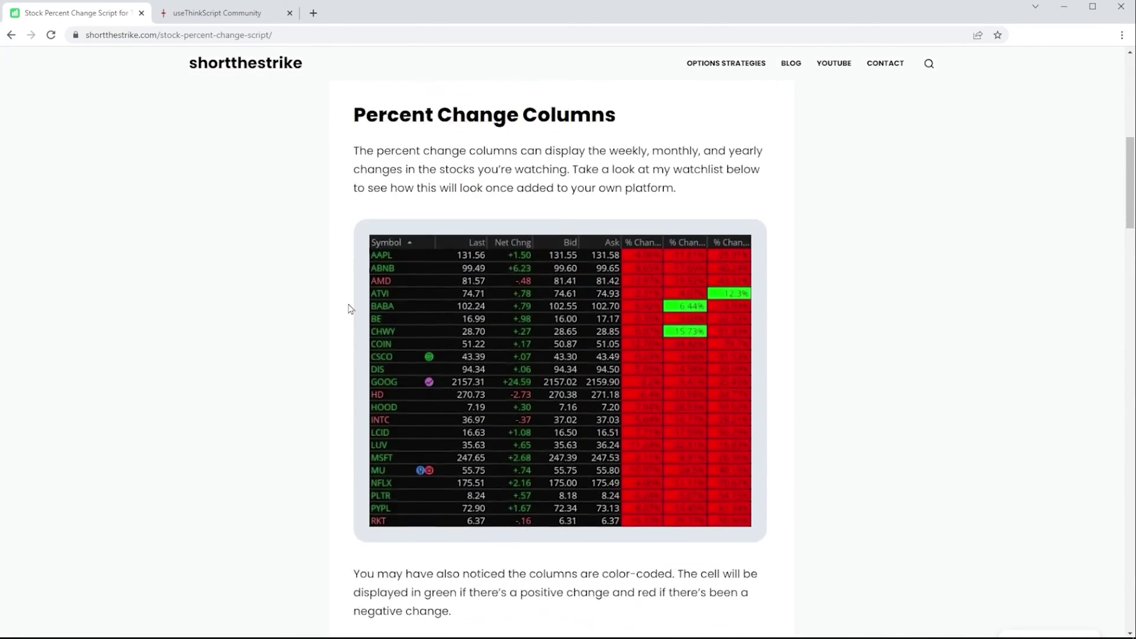
scroll(349, 308, "down", 12)
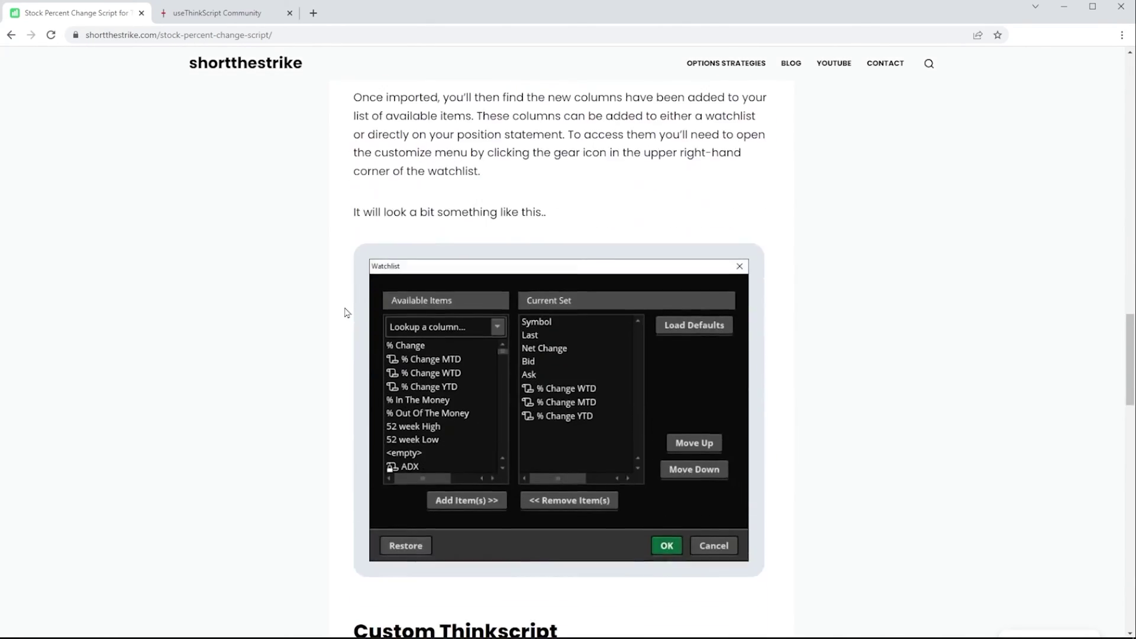
scroll(330, 330, "down", 3)
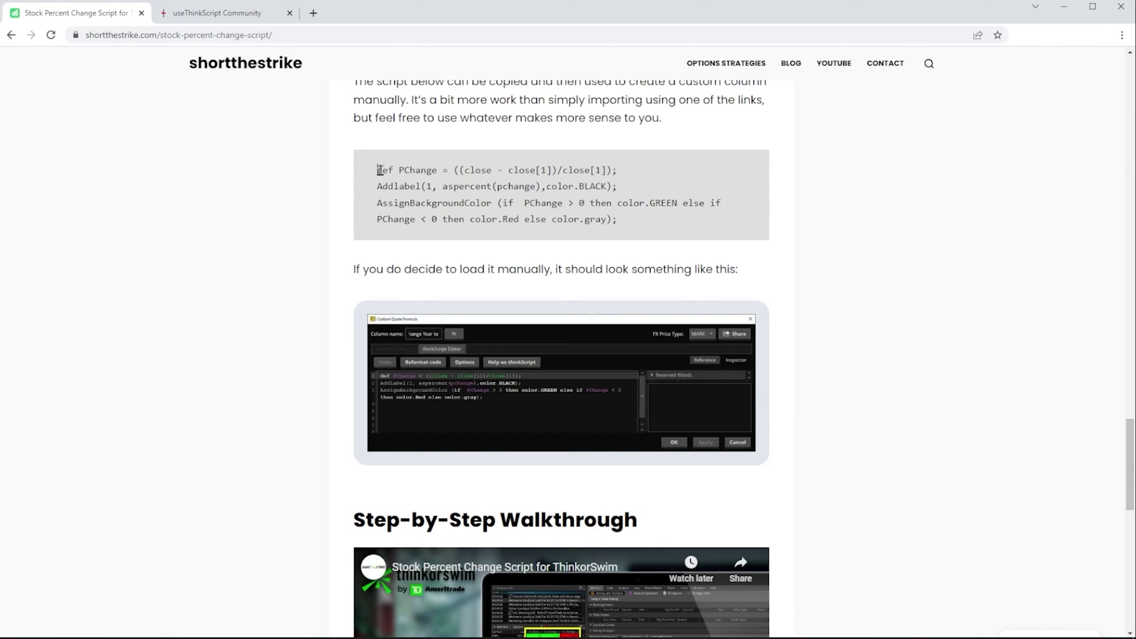
left_click_drag(378, 170, 644, 223)
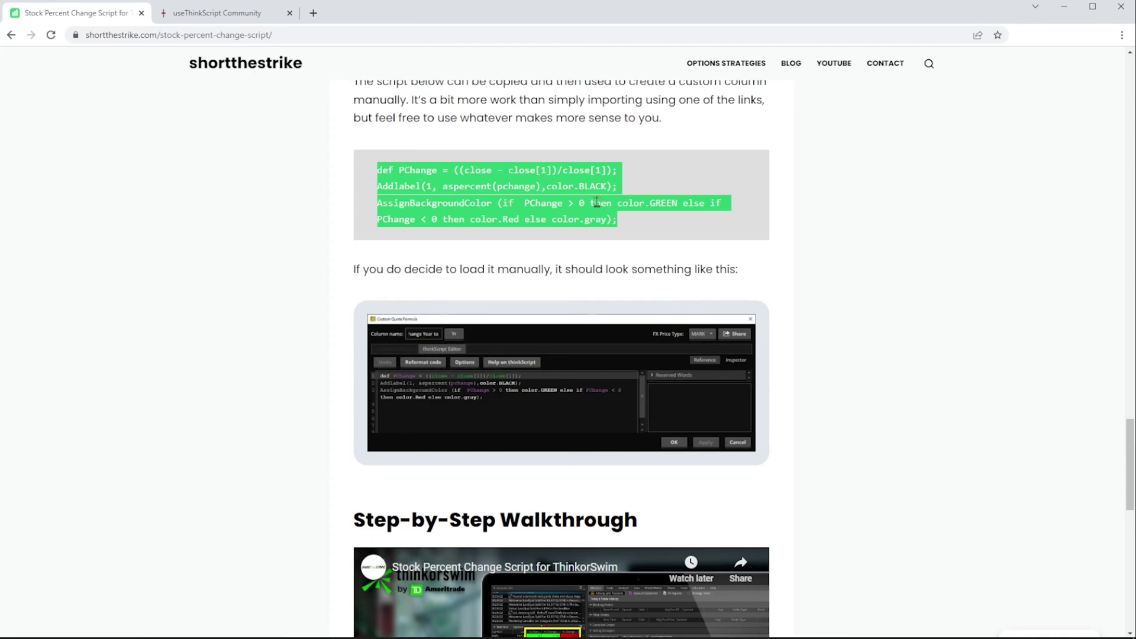
right_click(560, 187)
left_click(580, 196)
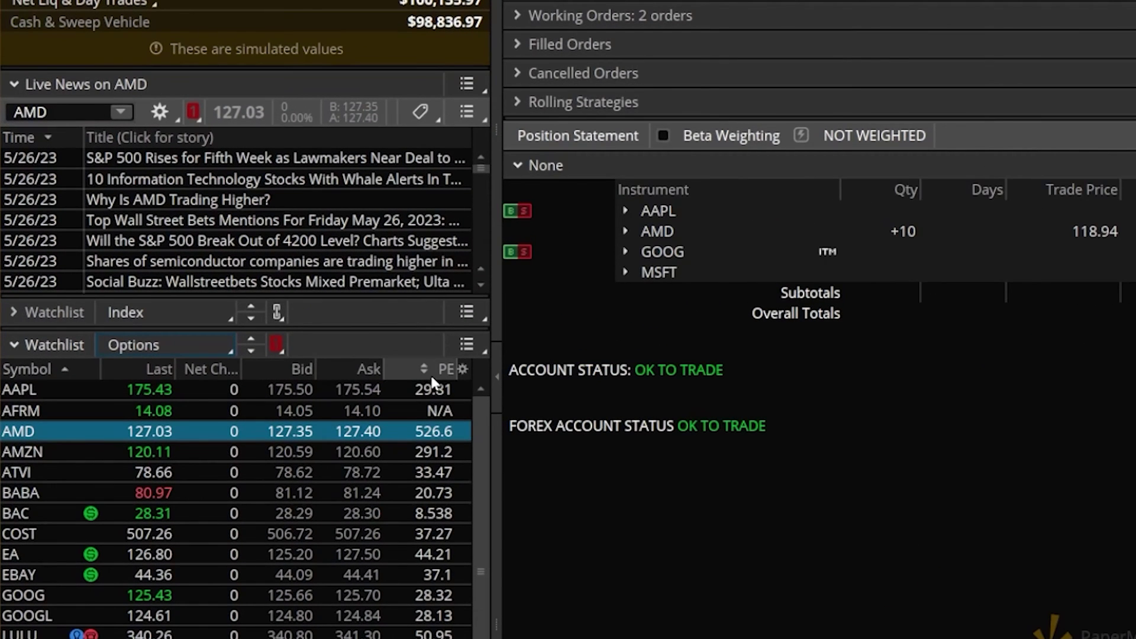
Reopen the watchlist column customization and scroll Available Items to Custom 1
left_click(463, 368)
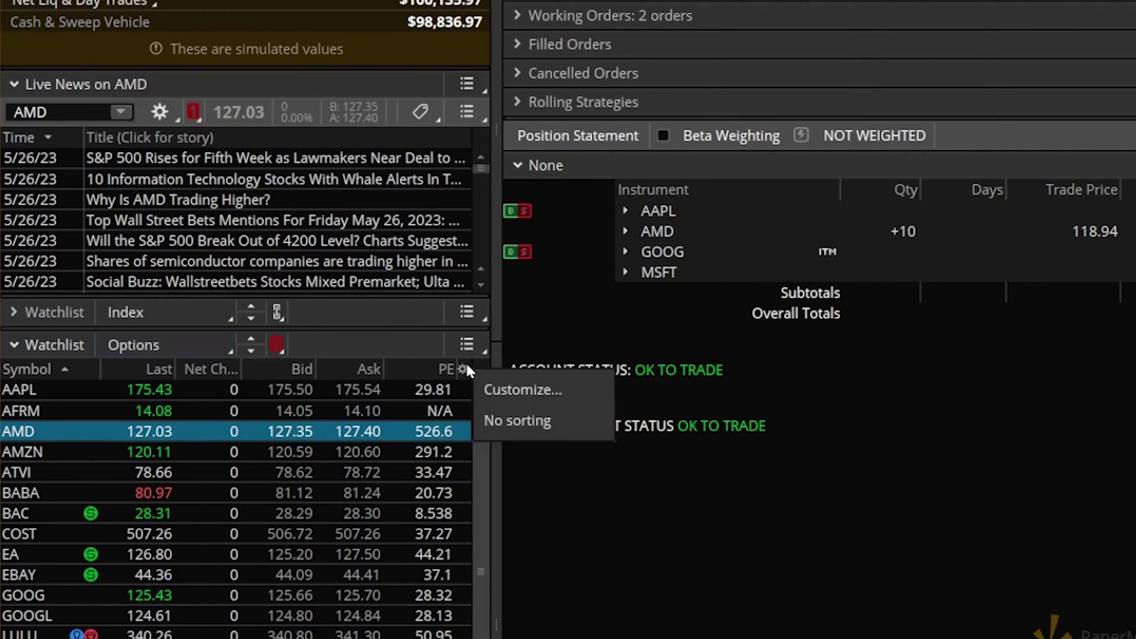
left_click(513, 392)
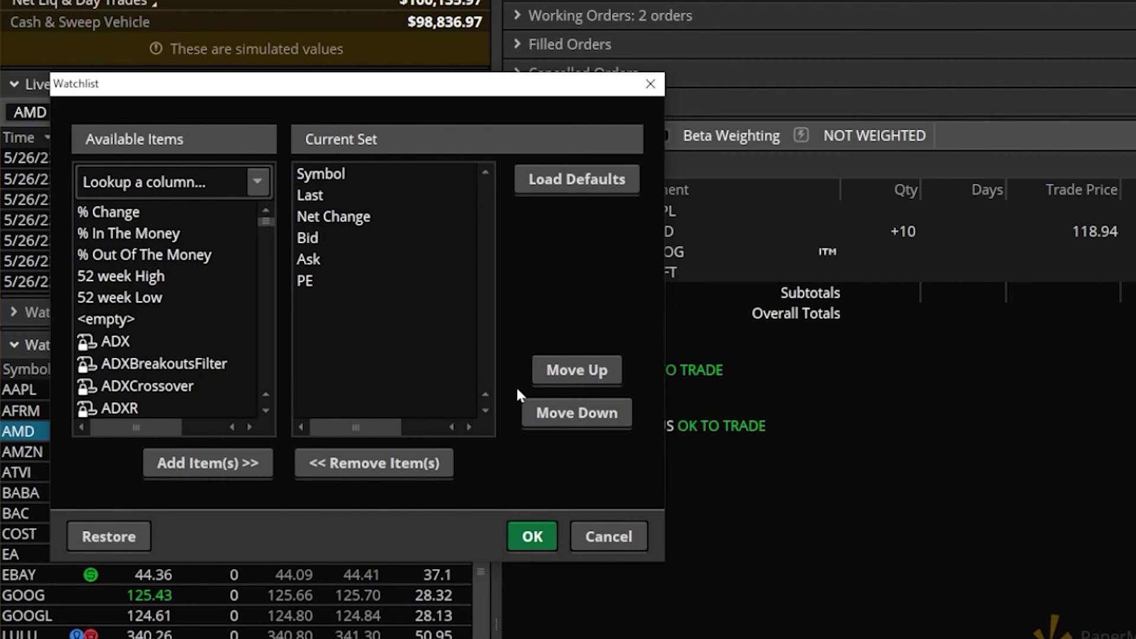
scroll(169, 300, "down", 15)
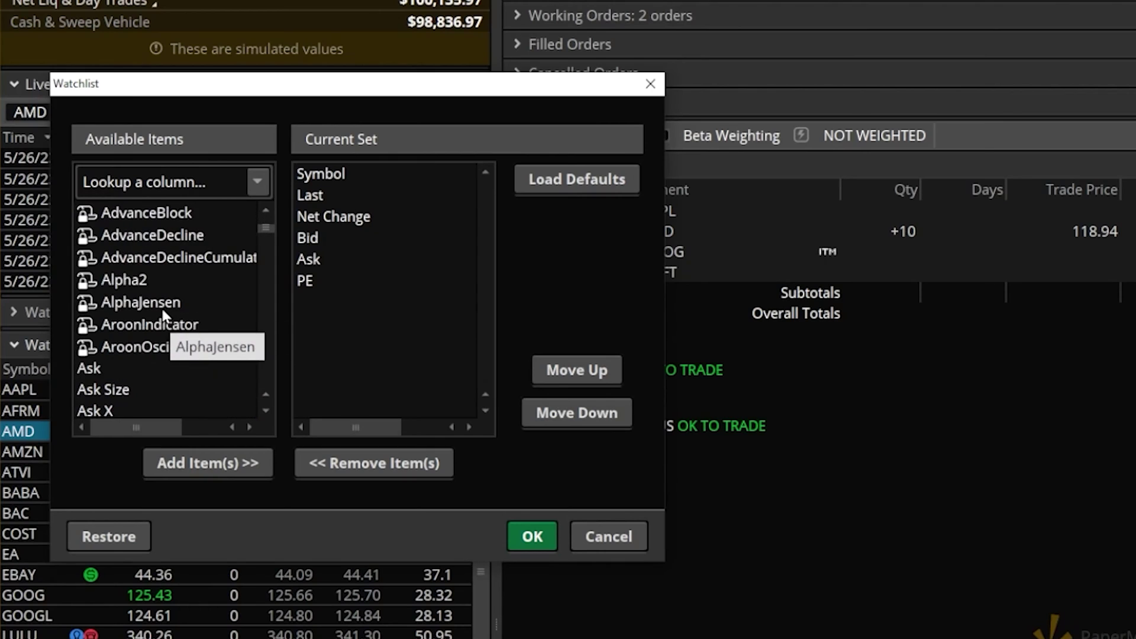
scroll(163, 316, "down", 15)
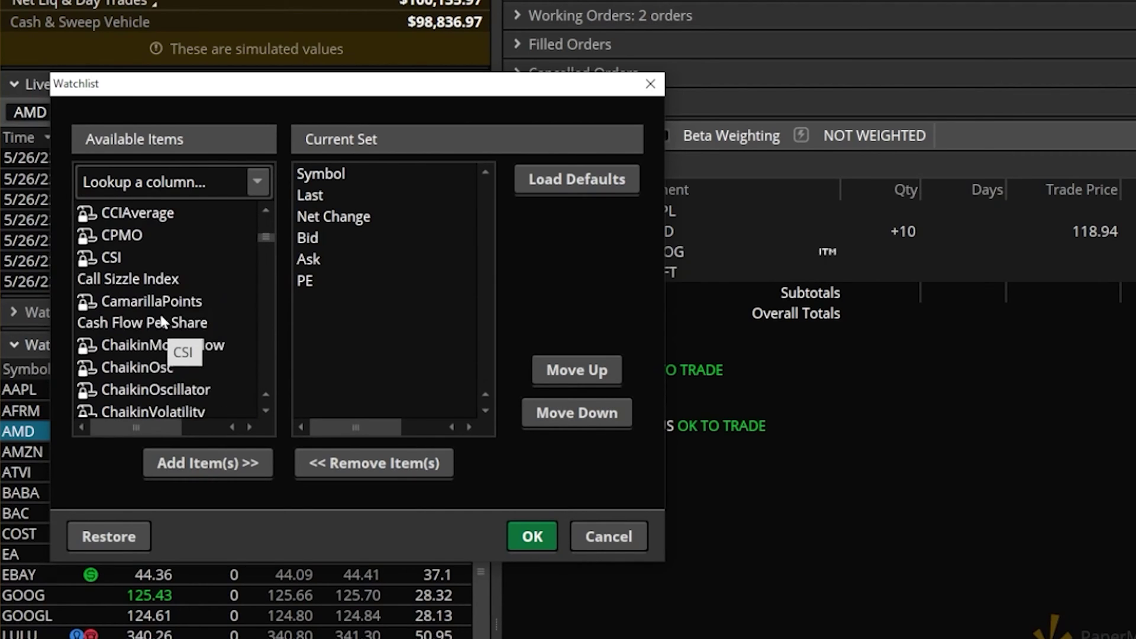
scroll(159, 320, "down", 6)
scroll(152, 329, "up", 2)
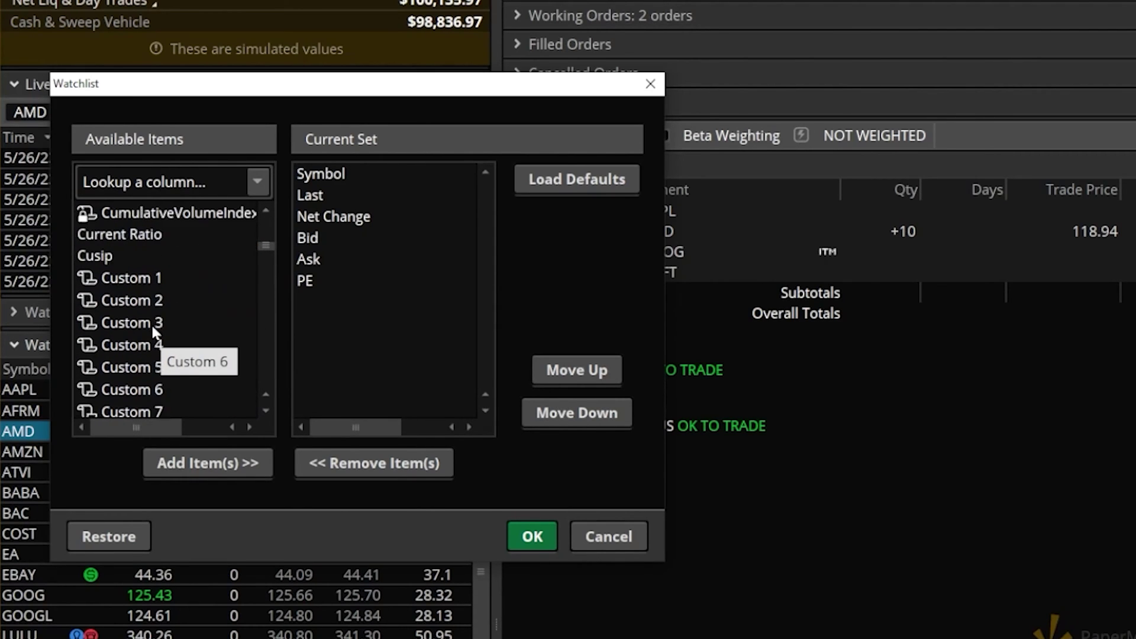
Replace Custom 1's SimpleMovingAvg condition with the pasted percent-change thinkScript with green/red/gray background code
double_click(147, 278)
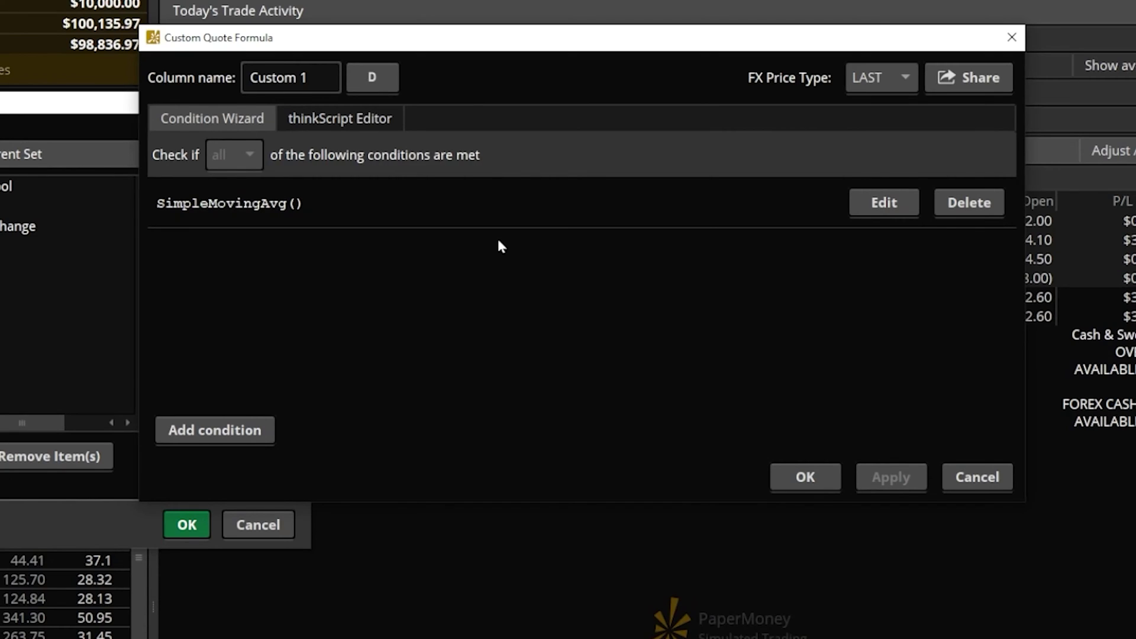
left_click(976, 205)
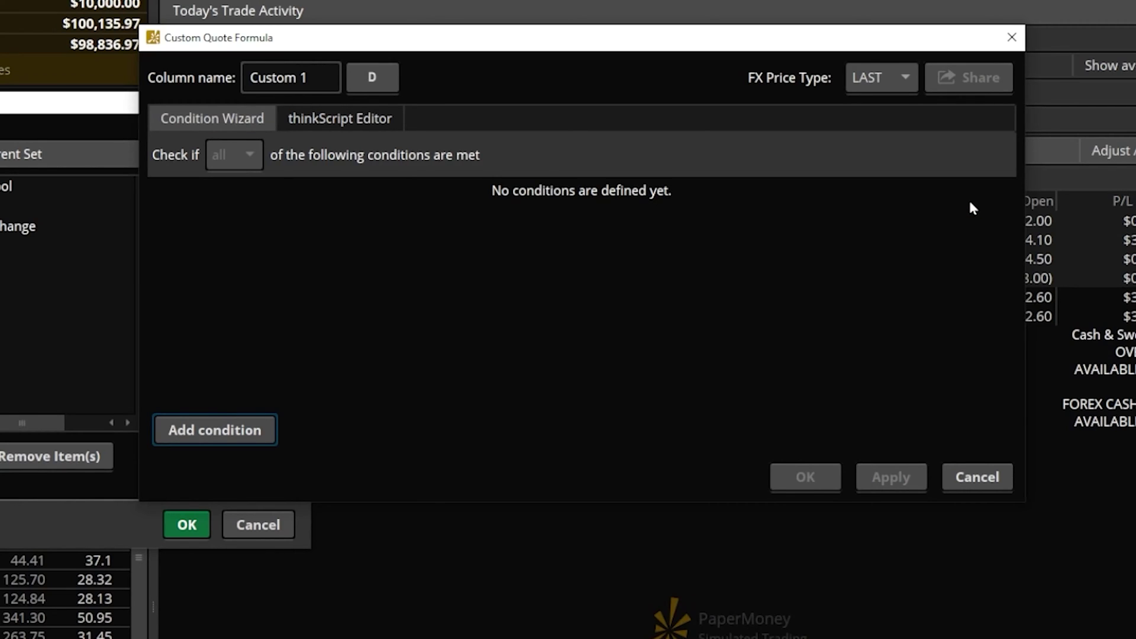
left_click(388, 123)
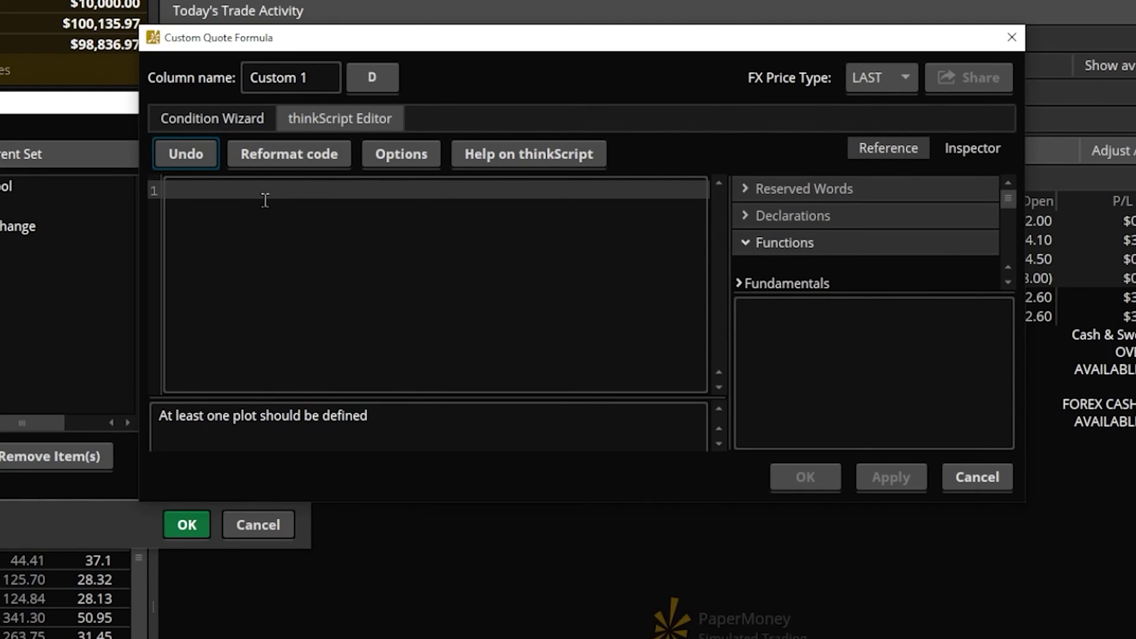
left_click(244, 200)
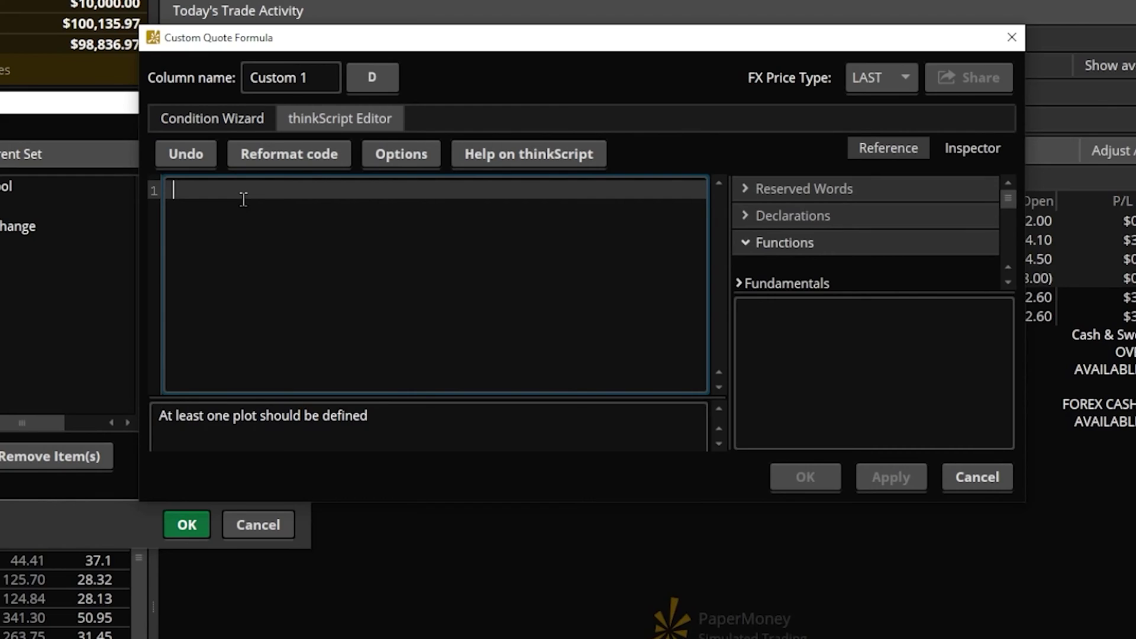
key("ctrl+v")
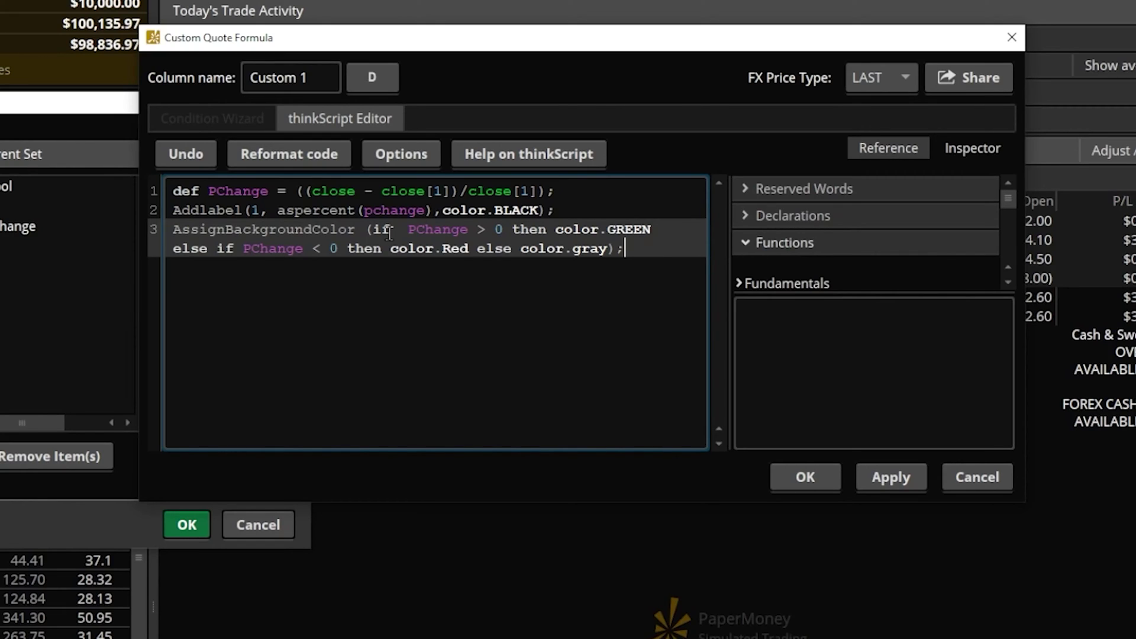
Set the custom column's aggregation to Yr and name it '% Change YTD'
left_click(372, 78)
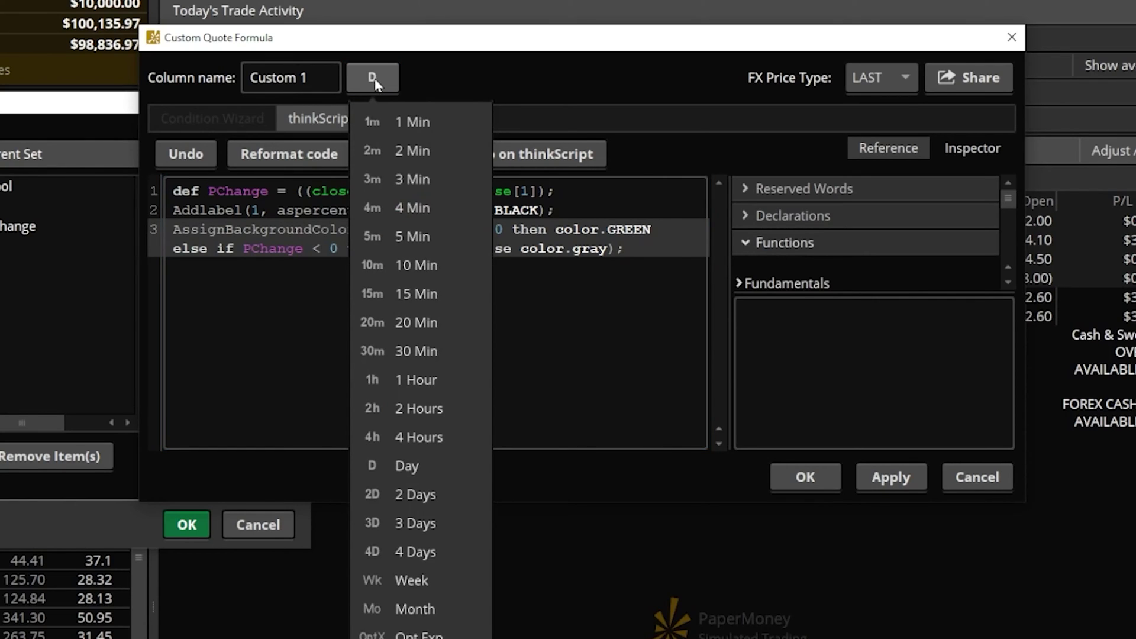
left_click(414, 636)
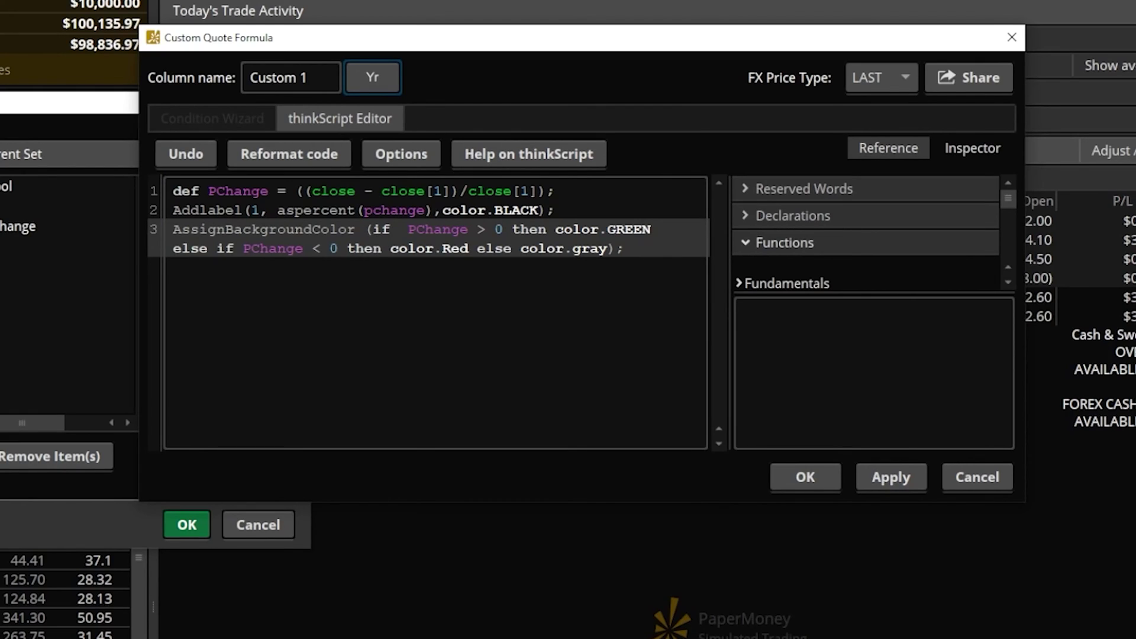
left_click(326, 73)
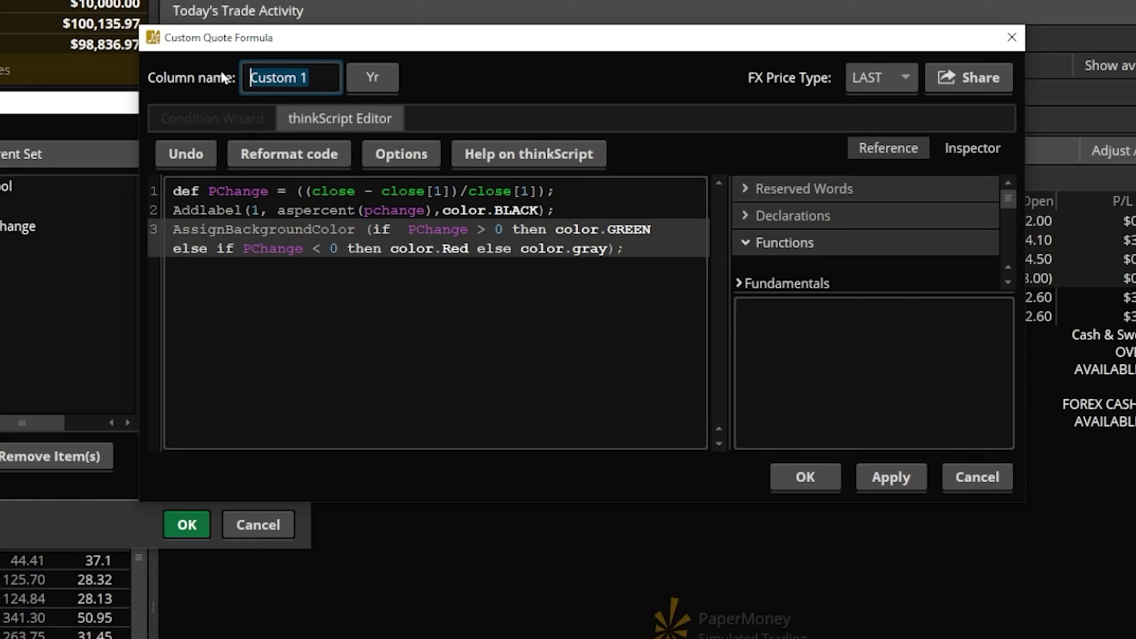
type("% ")
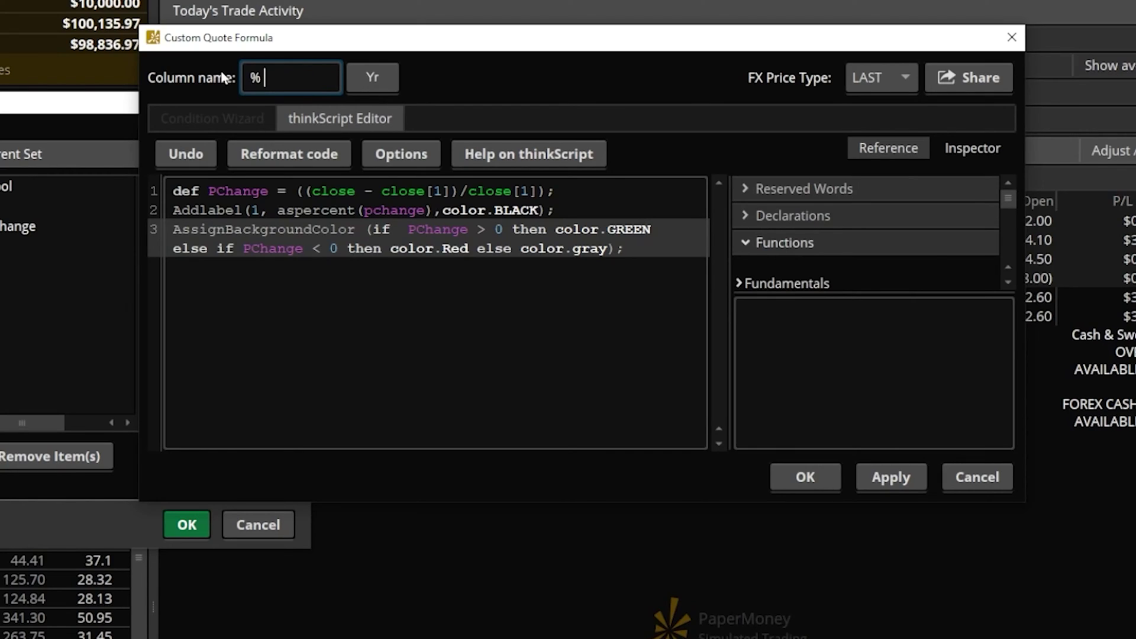
type("Change YH")
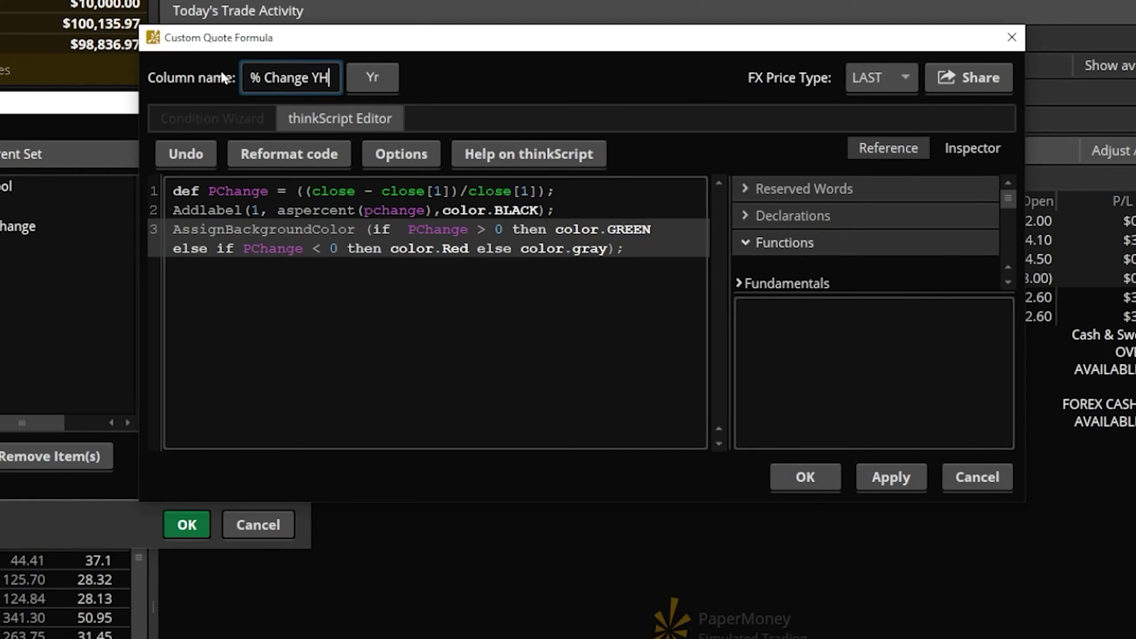
key("BackSpace")
type("TD")
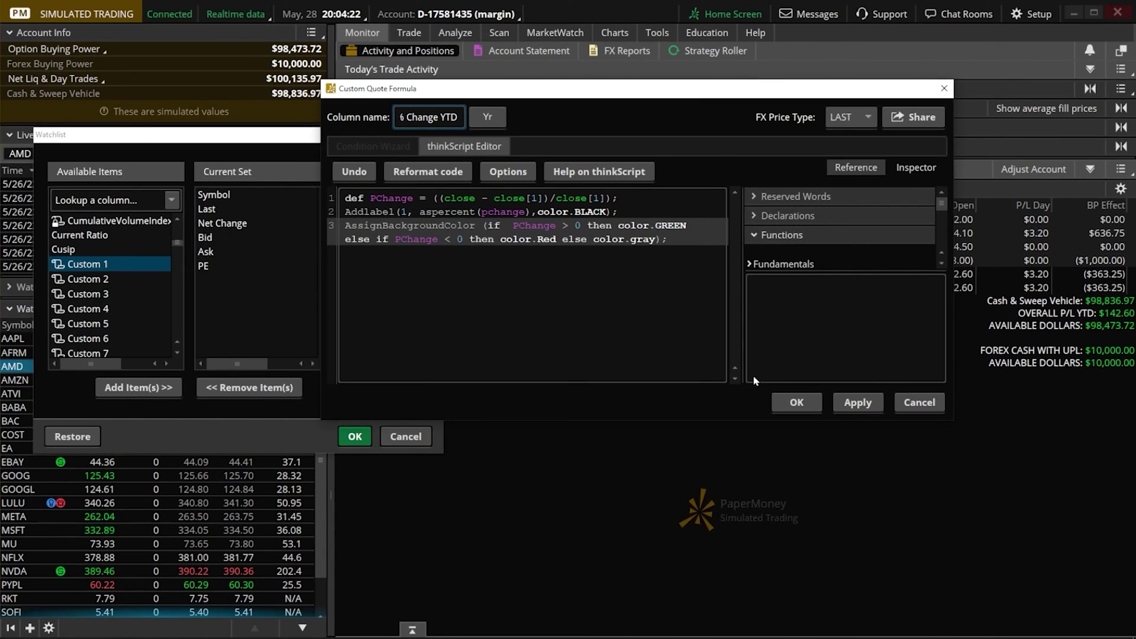
Save the formula, add % Change YTD once to the current set, and apply it
left_click(782, 400)
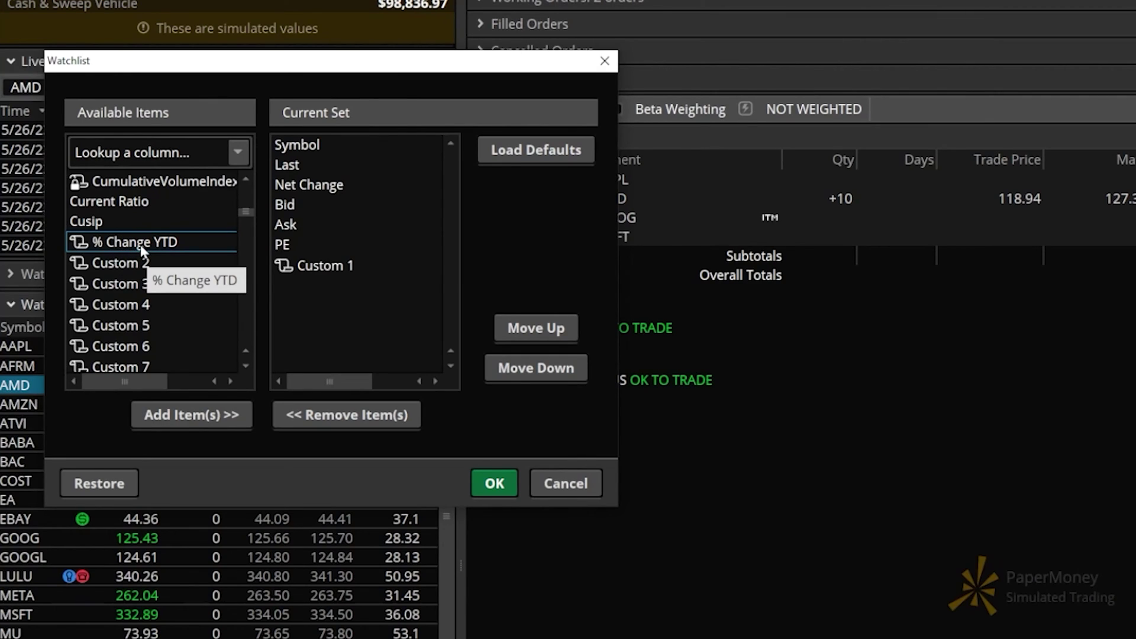
double_click(142, 249)
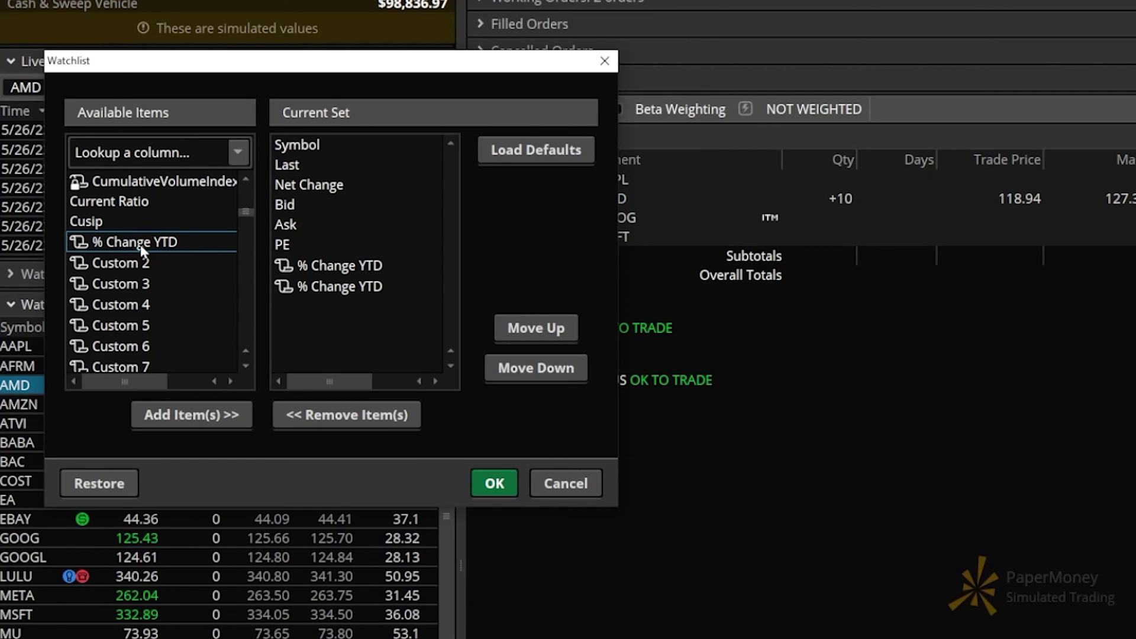
left_click(350, 286)
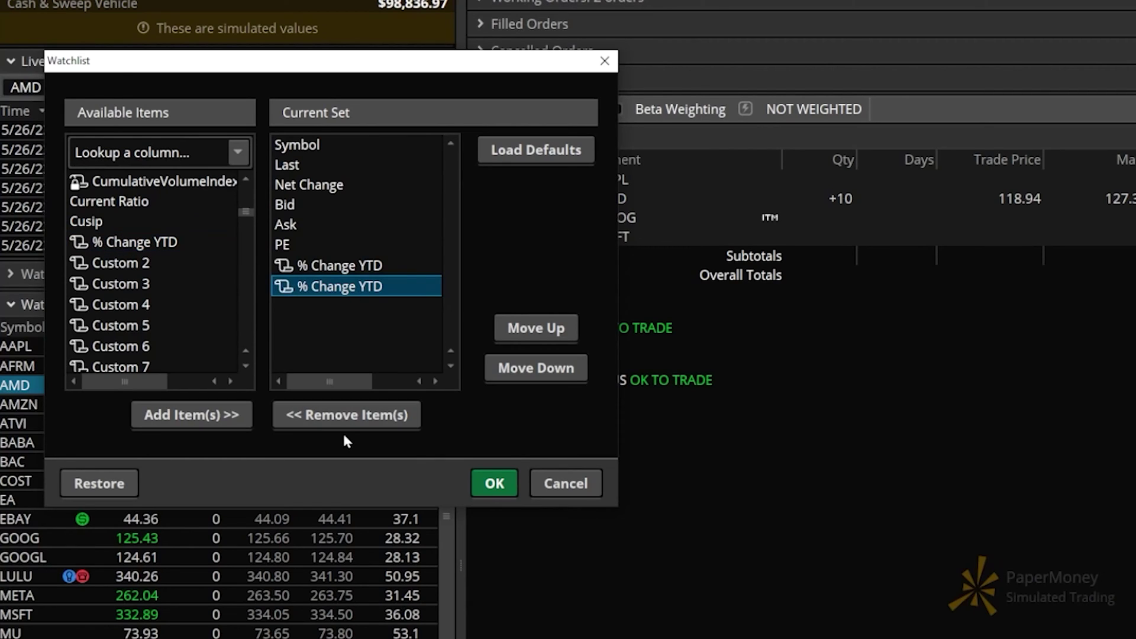
left_click(346, 414)
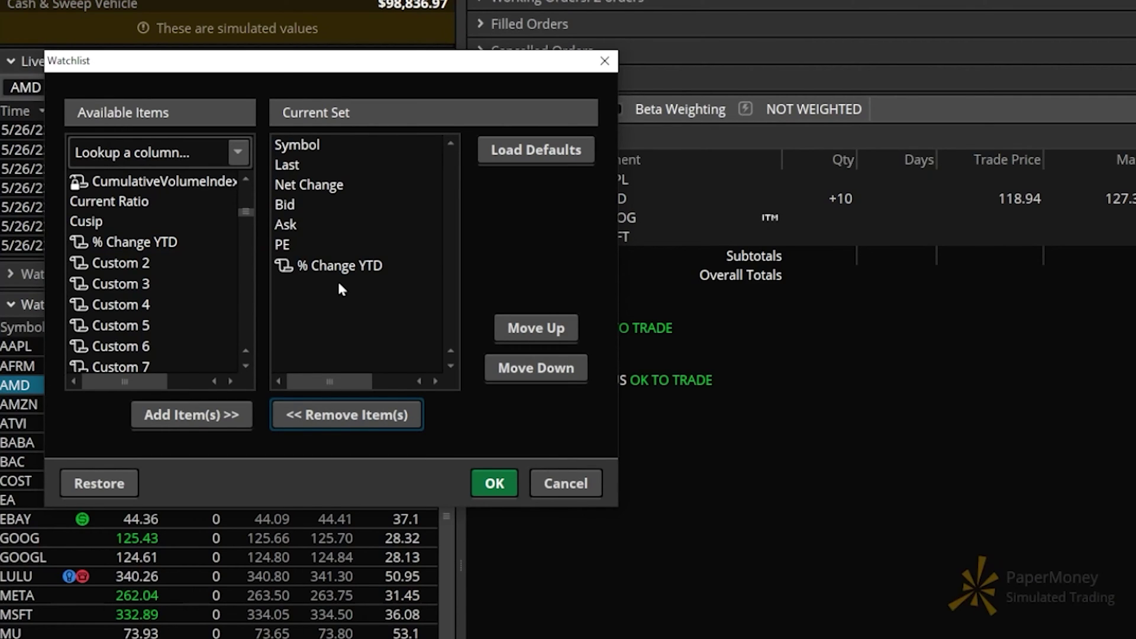
left_click(512, 478)
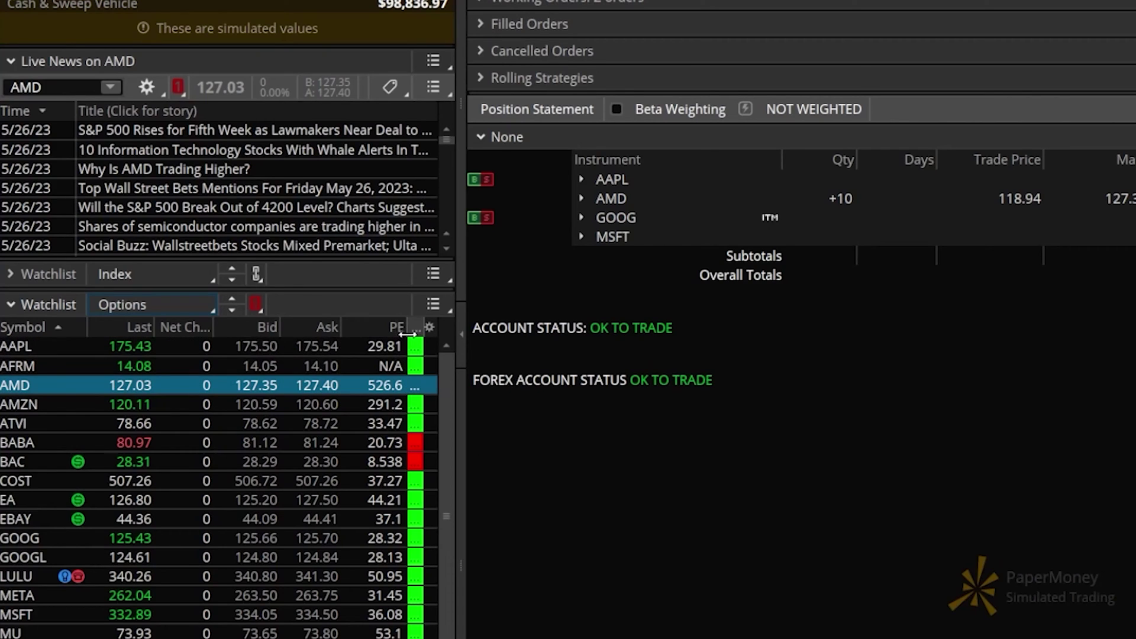
Drag the PE / % Change YTD header border to widen the YTD column
left_click_drag(407, 329, 359, 336)
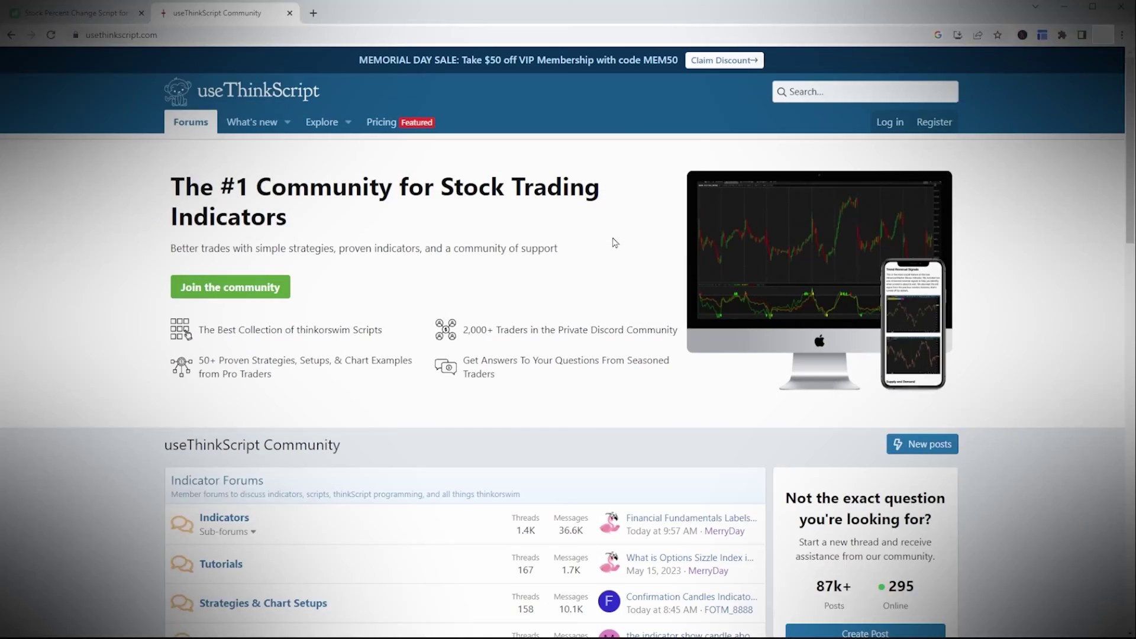
Search the useThinkScript forum for 'IV RANK COLUMN' and scroll through the results
scroll(613, 243, "down", 3)
scroll(613, 243, "down", 10)
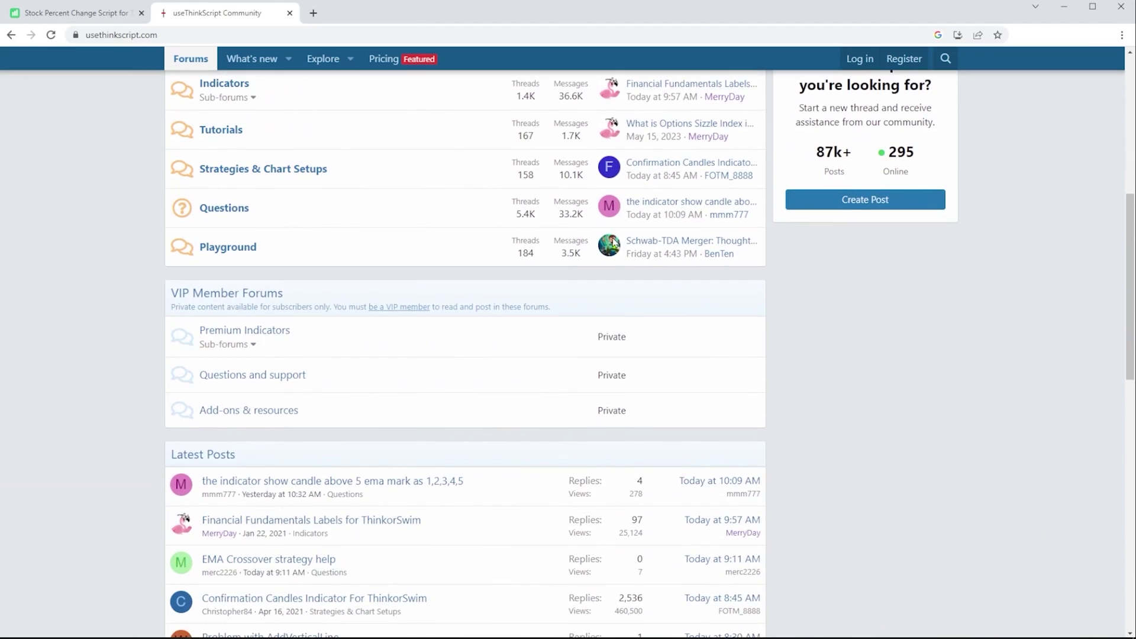
scroll(612, 243, "down", 1)
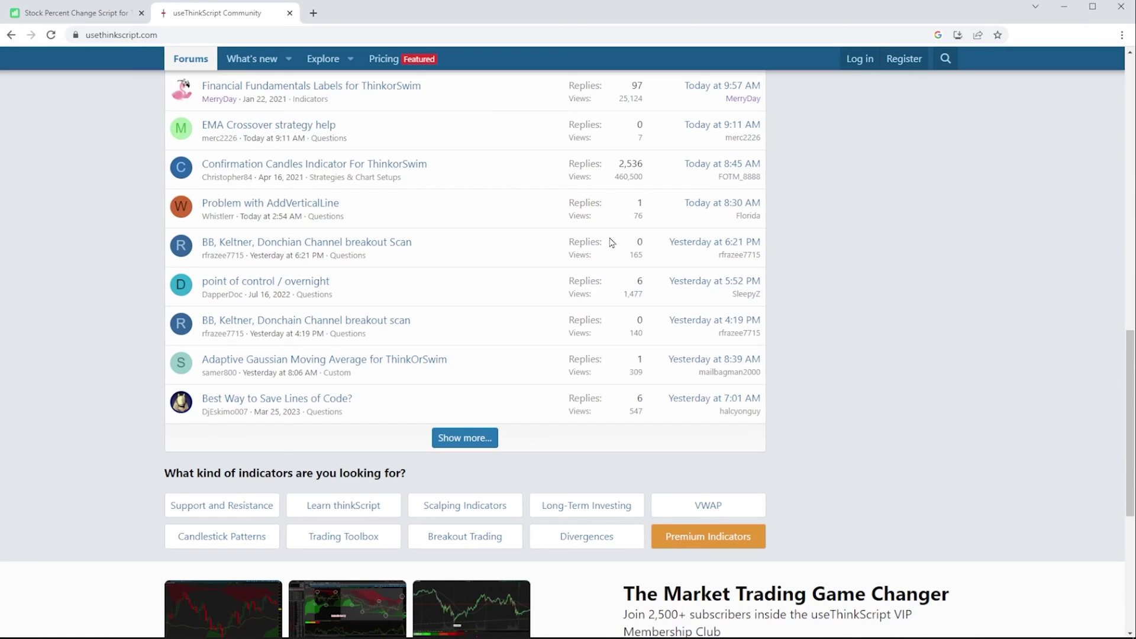
scroll(611, 243, "up", 14)
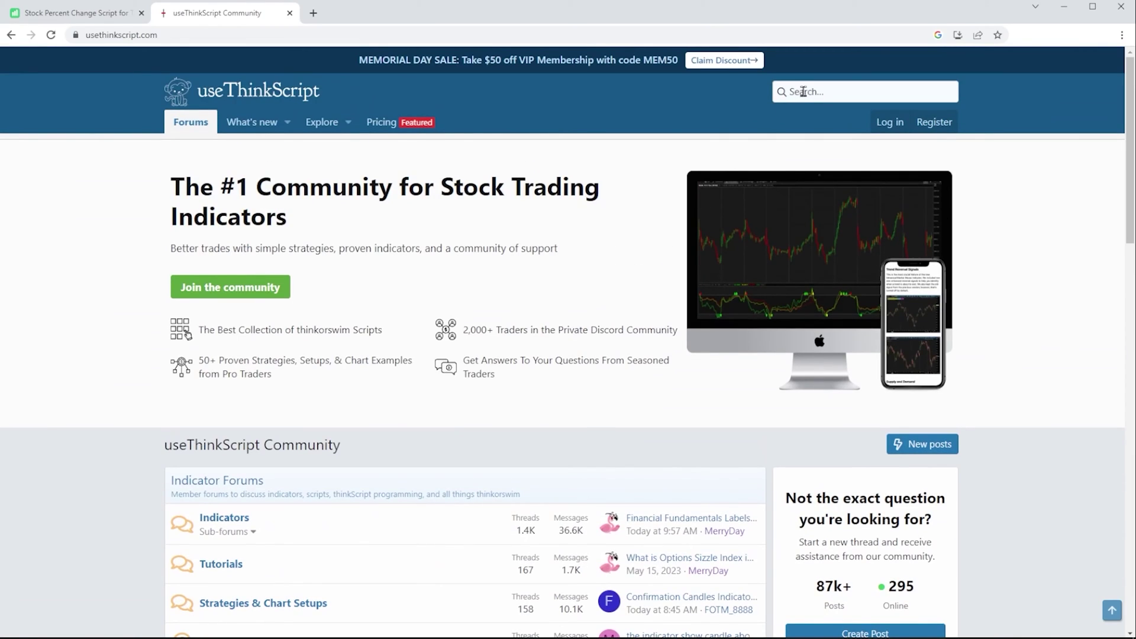
left_click(803, 92)
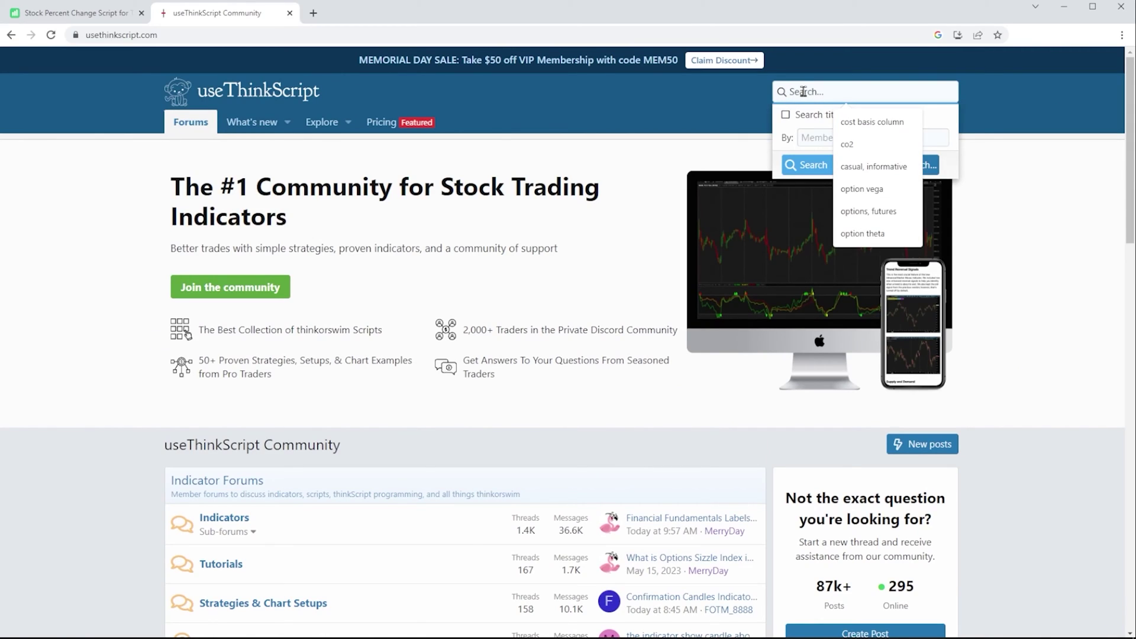
type("I")
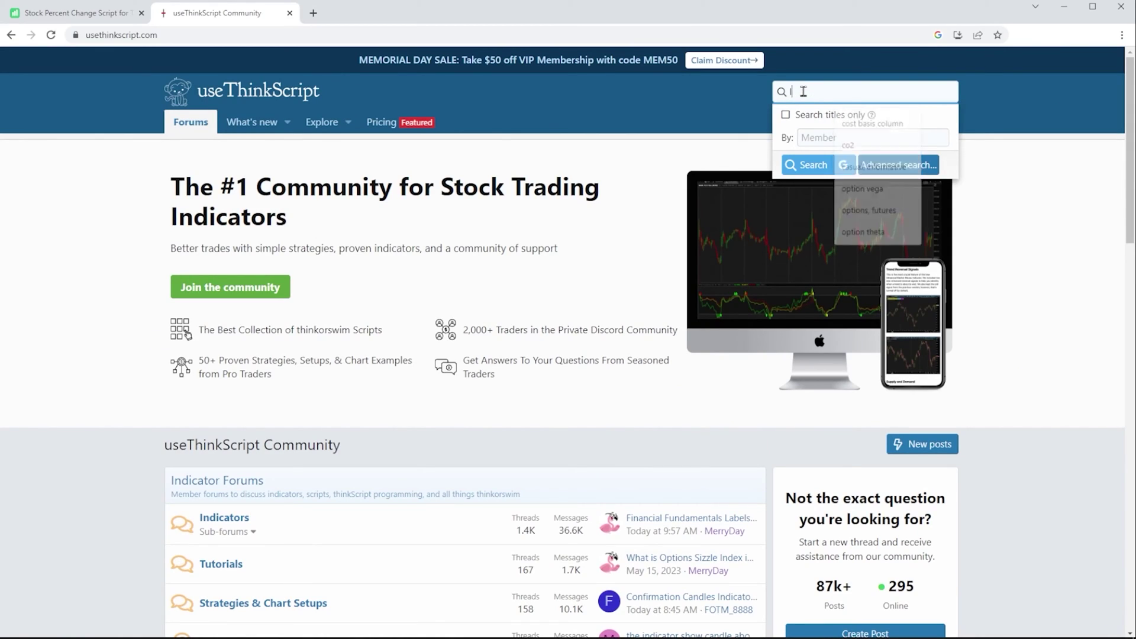
type("V RANK COLUMN")
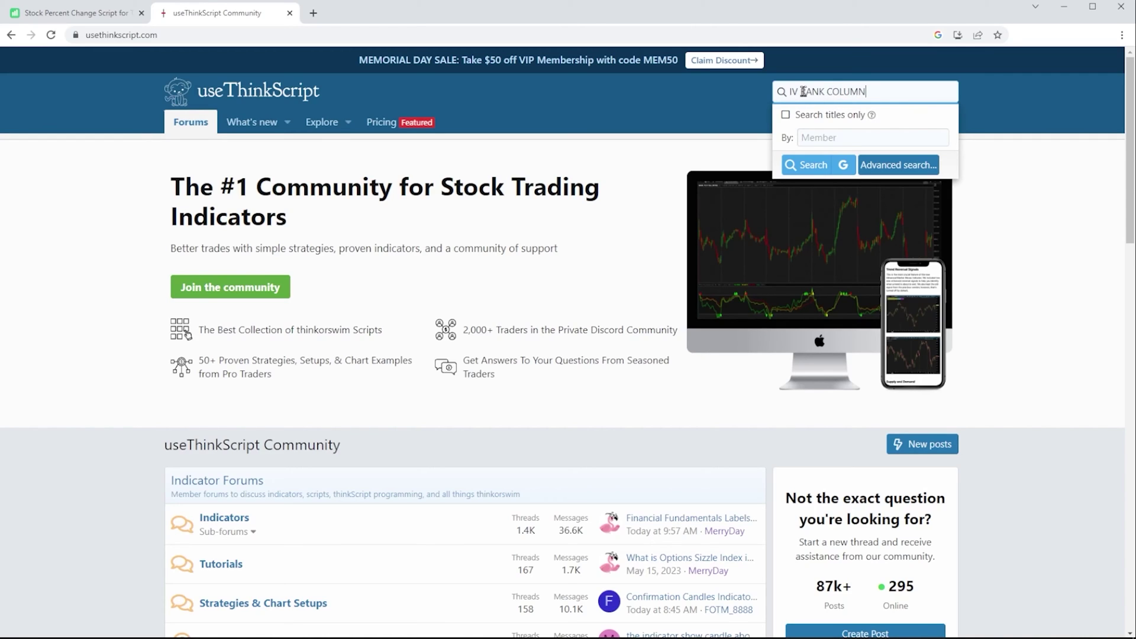
key("Return")
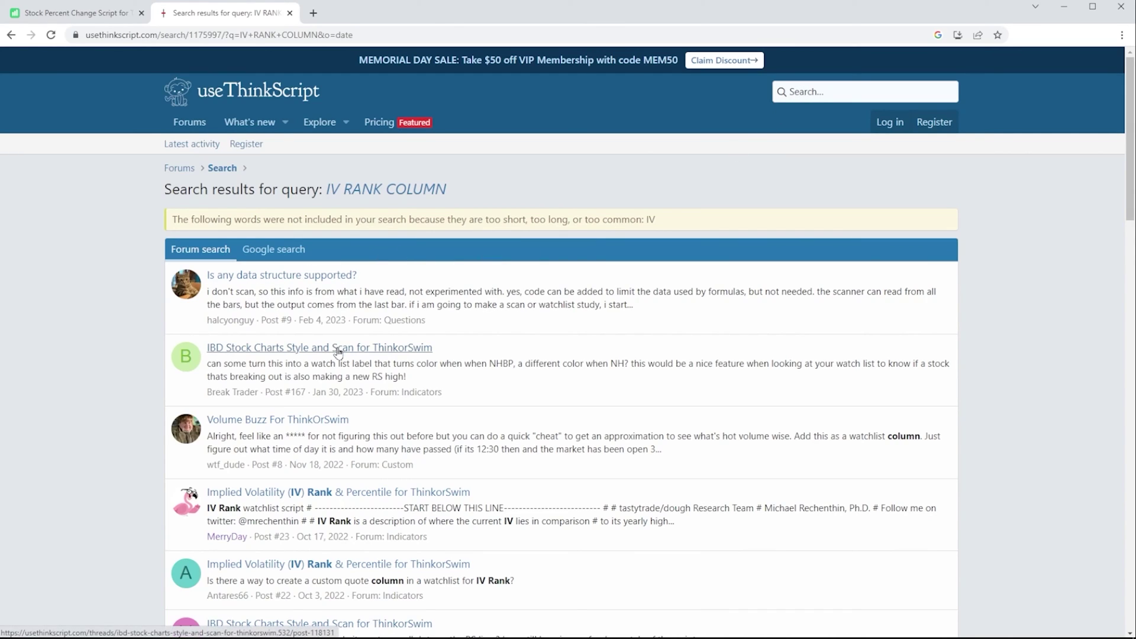
scroll(337, 352, "down", 2)
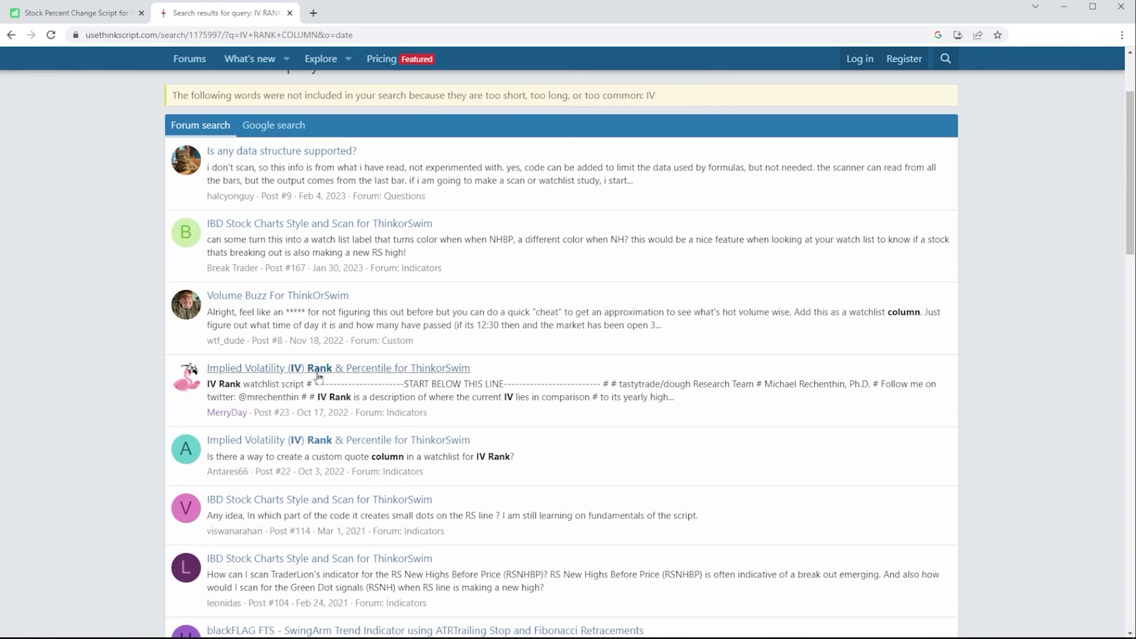
Open the IV Rank & Percentile thread and highlight the red-below-50 and green iv_rank conditions
left_click(291, 372)
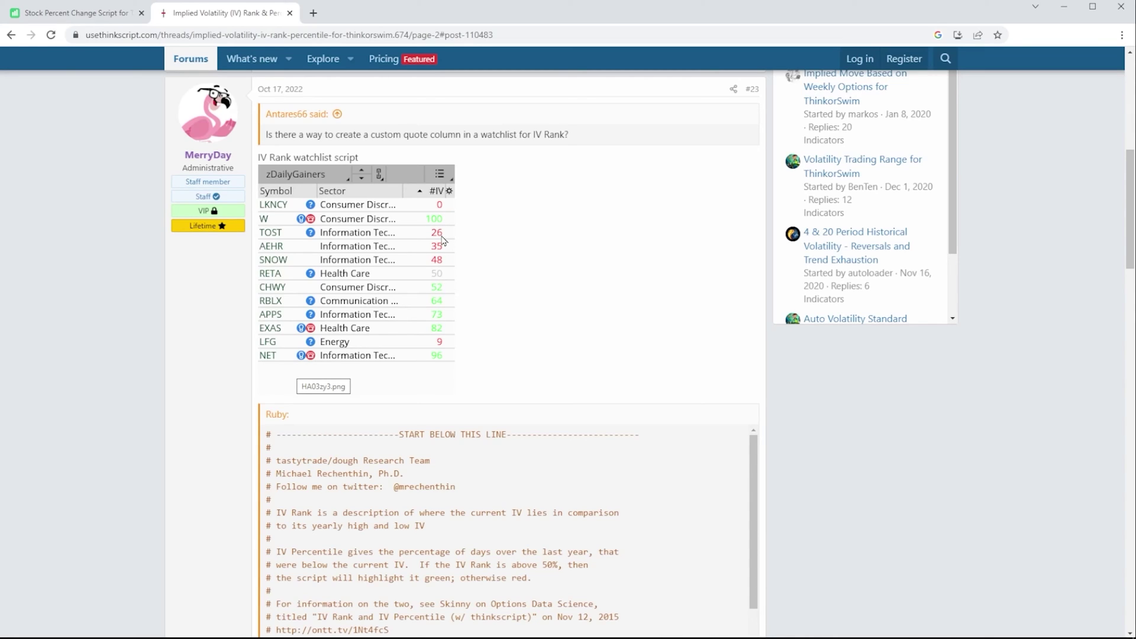
scroll(442, 240, "down", 3)
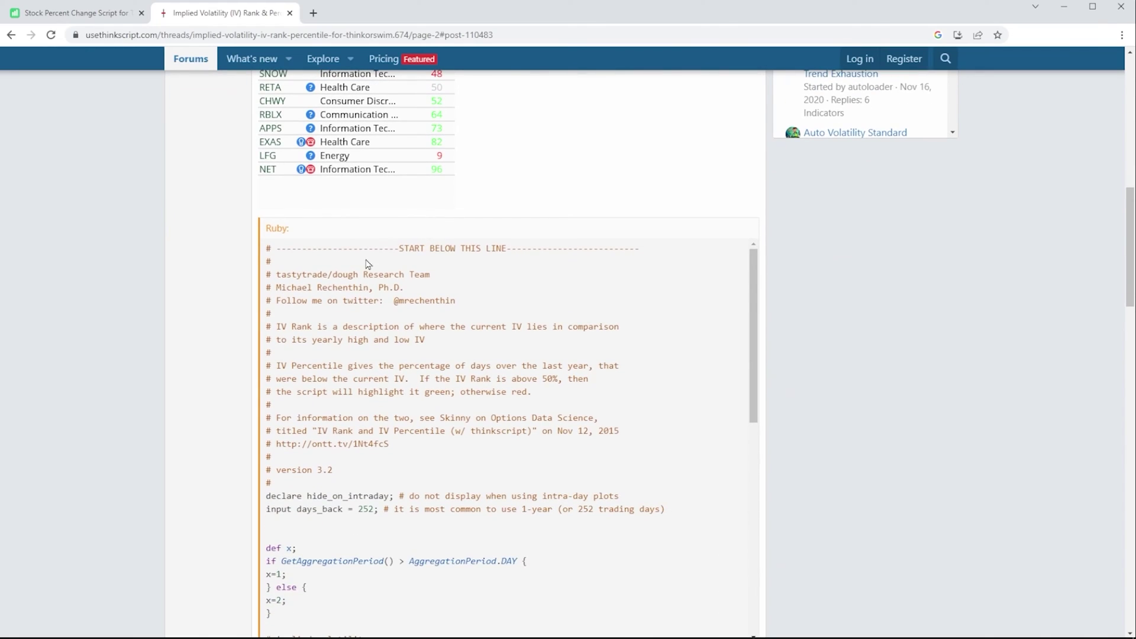
scroll(391, 285, "down", 5)
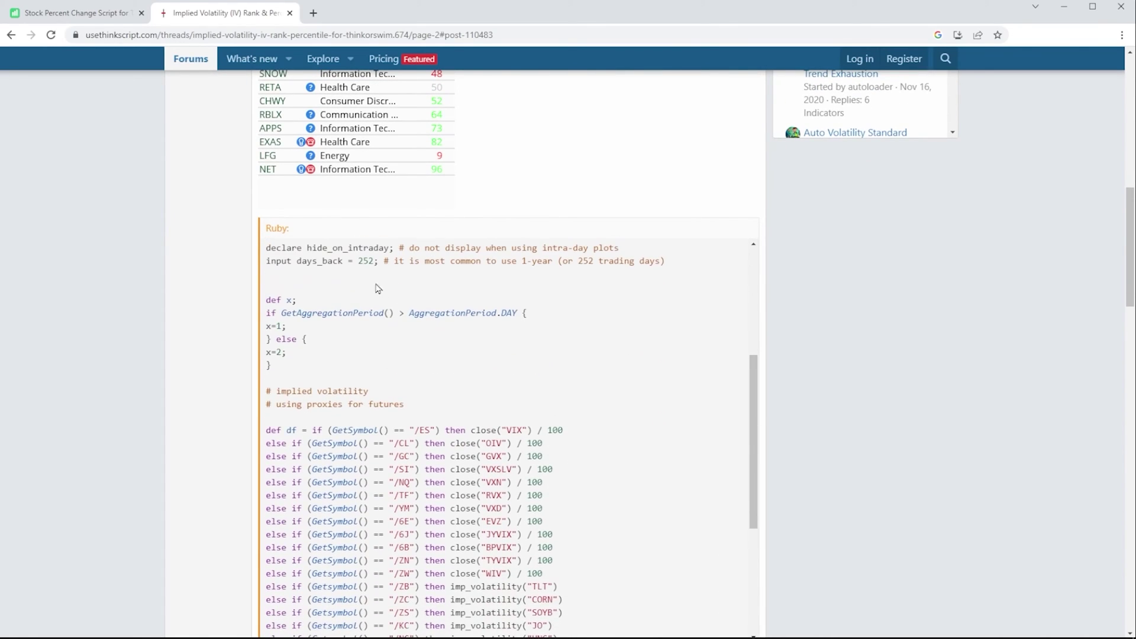
scroll(358, 283, "up", 2)
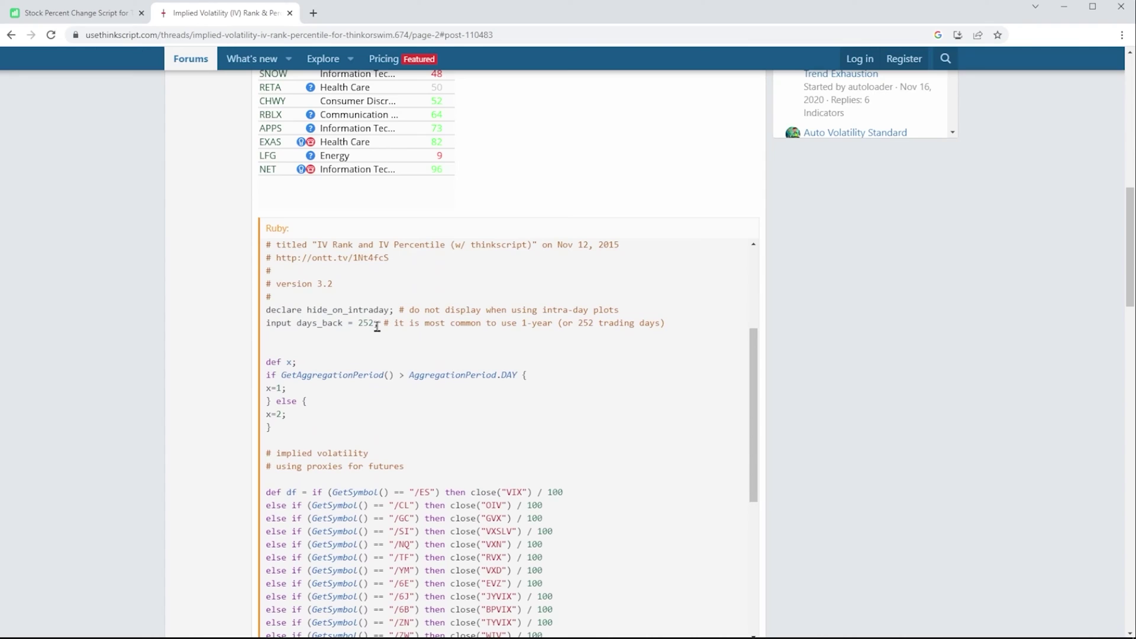
scroll(377, 326, "down", 10)
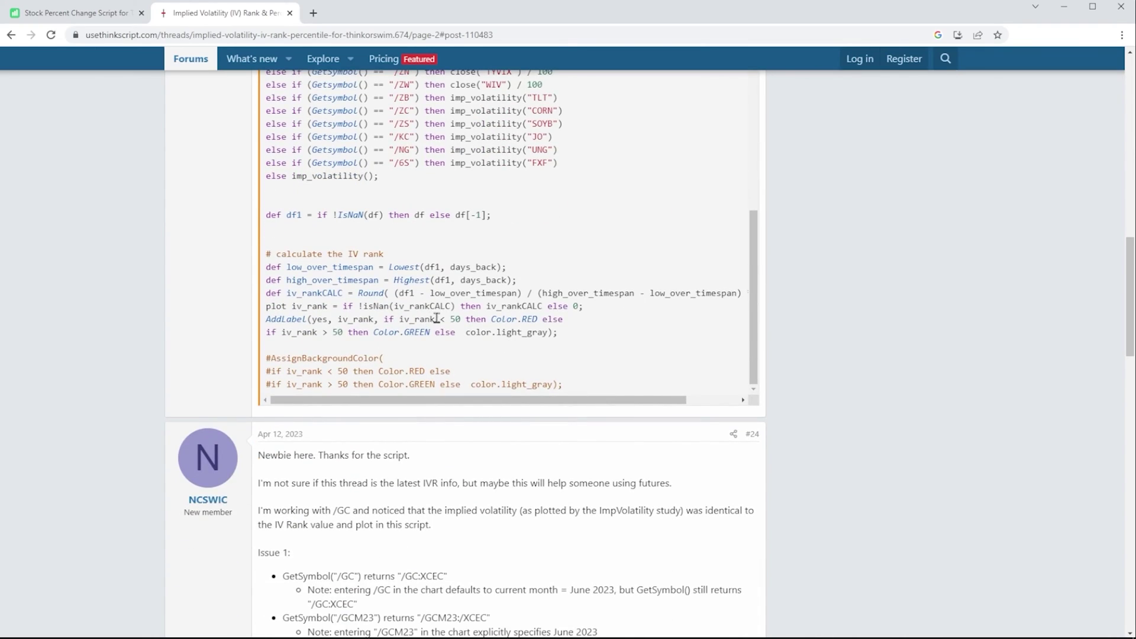
left_click_drag(404, 320, 532, 320)
left_click_drag(296, 334, 318, 332)
Select the entire IV rank code block in the post and return to thinkorswim
scroll(400, 336, "up", 10)
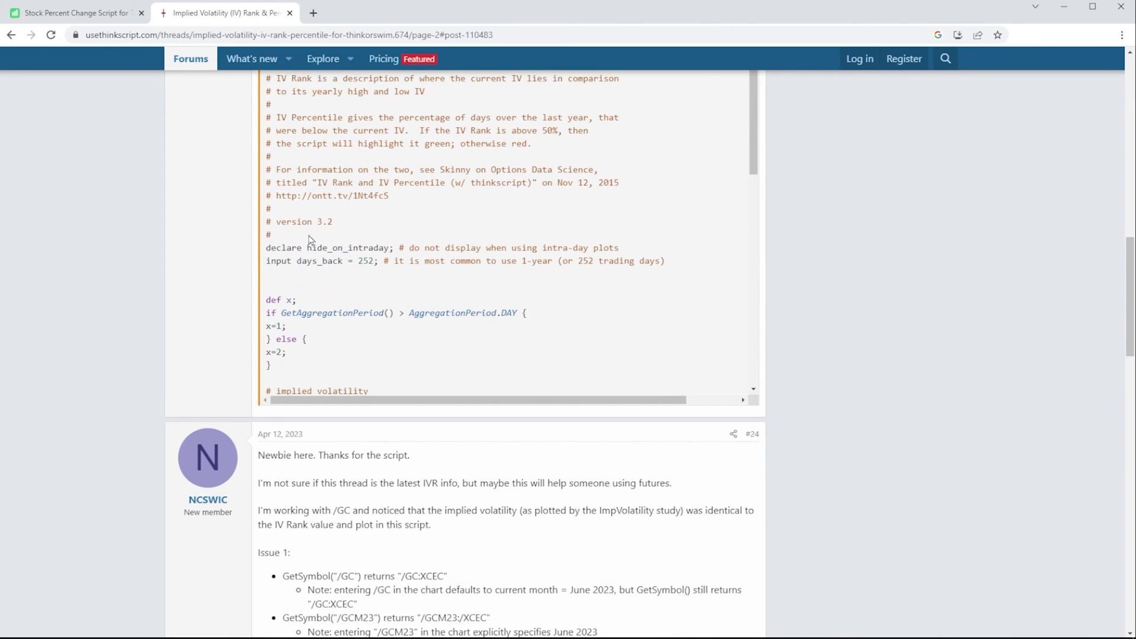
scroll(308, 227, "up", 1)
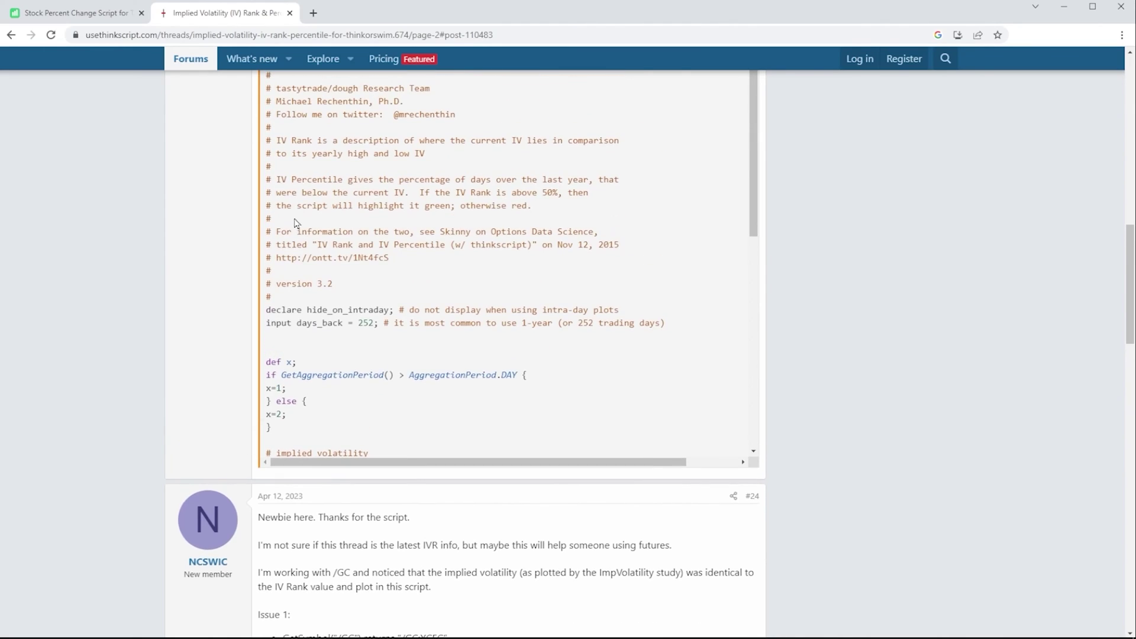
mouse_move(275, 153)
left_mouse_down()
mouse_move(262, 157)
mouse_move(263, 142)
left_mouse_up()
scroll(279, 244, "down", 2)
scroll(278, 222, "up", 1)
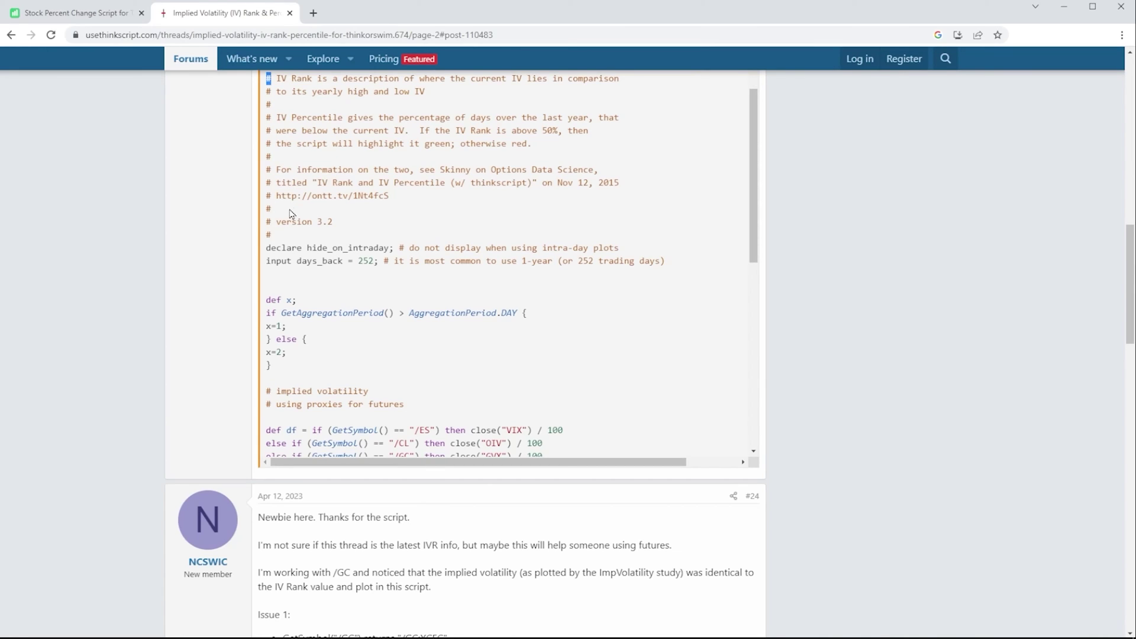
left_click(267, 249)
left_click_drag(267, 249, 585, 329)
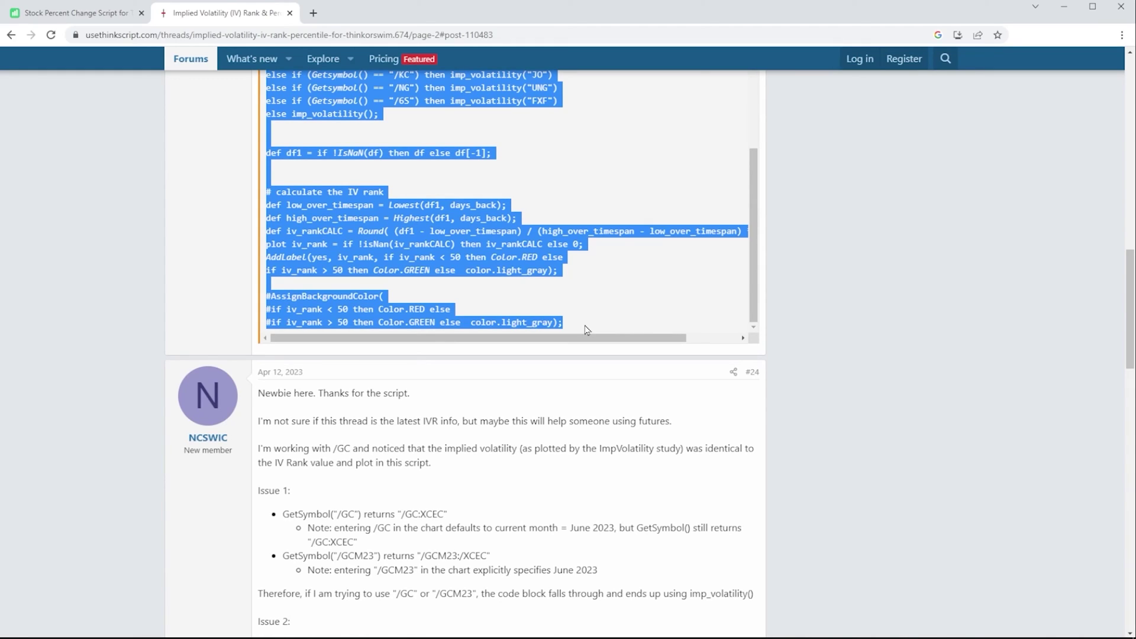
key("alt+Tab")
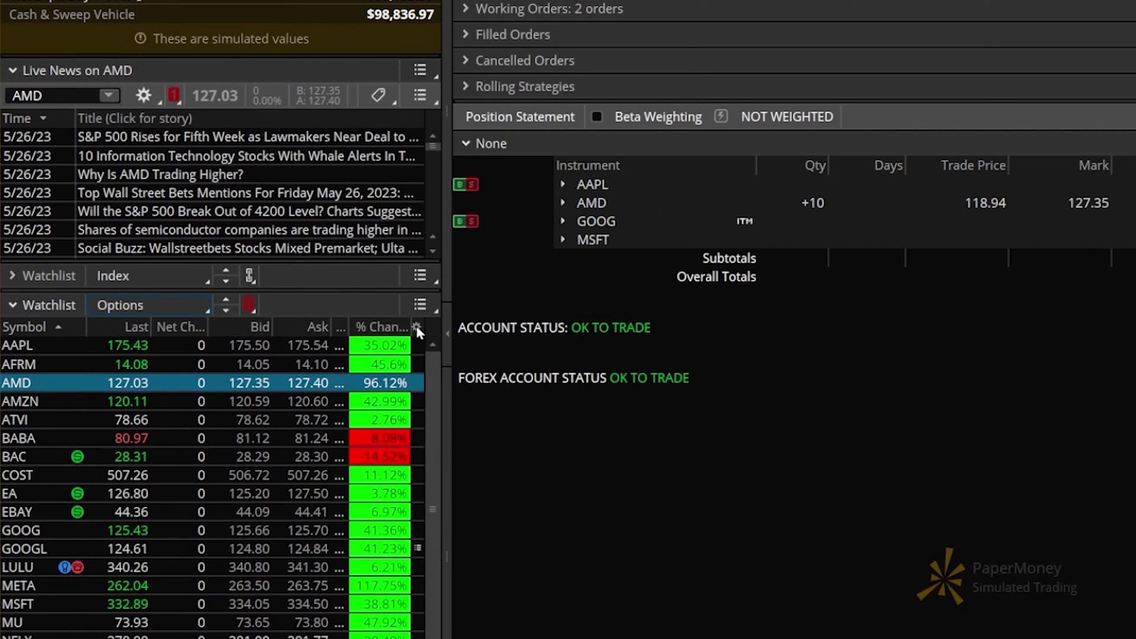
Open the watchlist column customization and scroll Available Items to Custom 2 through Custom 10
left_click(417, 327)
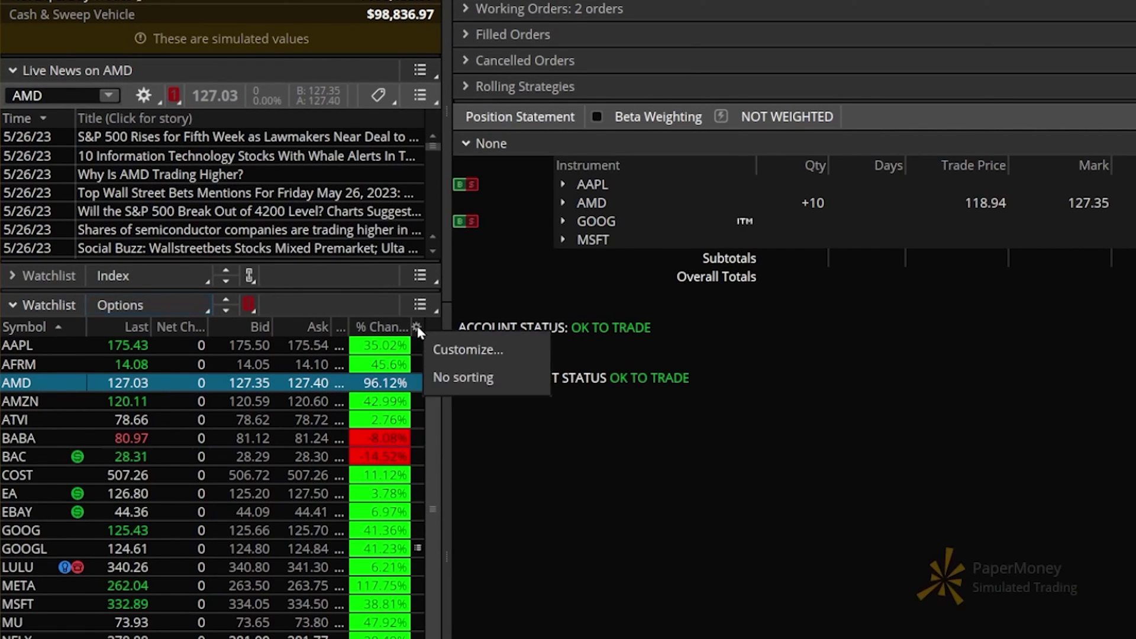
left_click(470, 350)
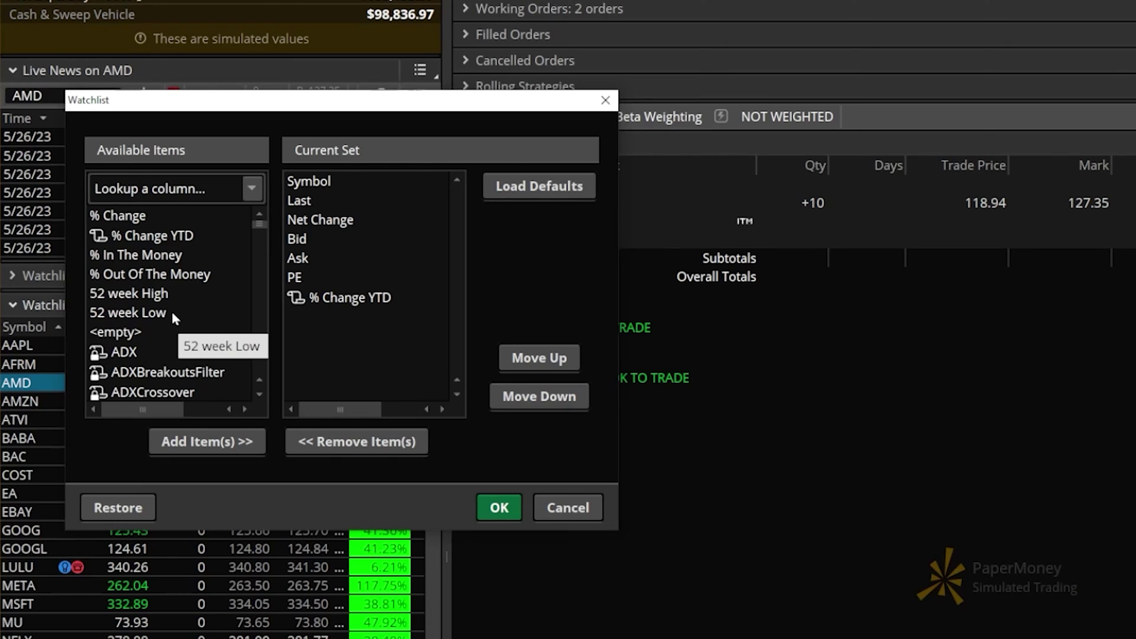
scroll(172, 312, "down", 10)
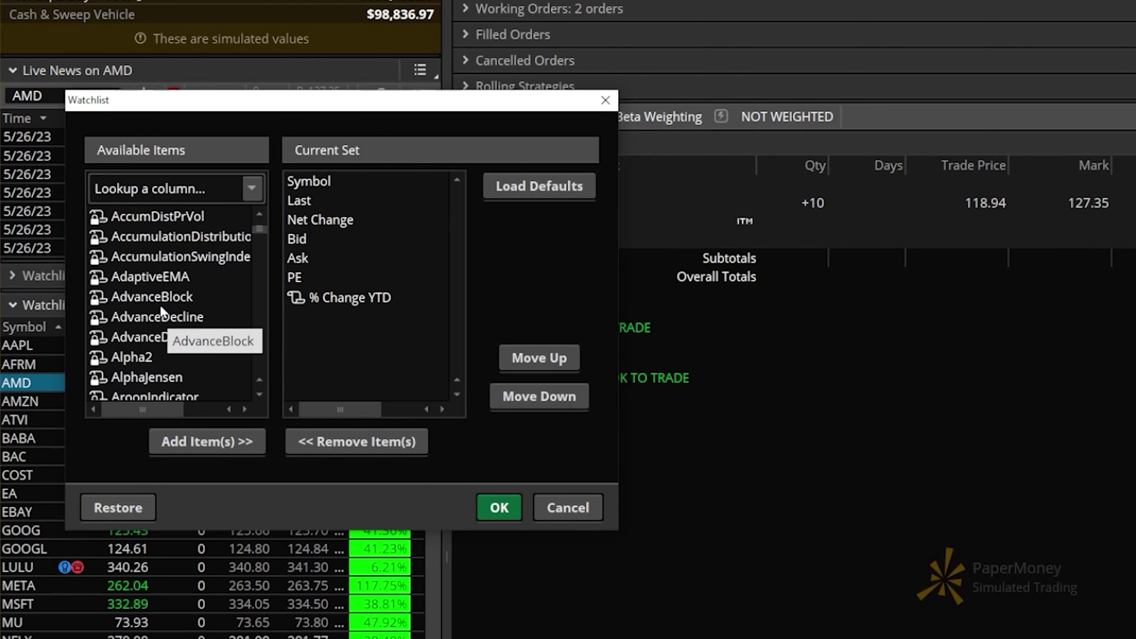
scroll(159, 305, "down", 10)
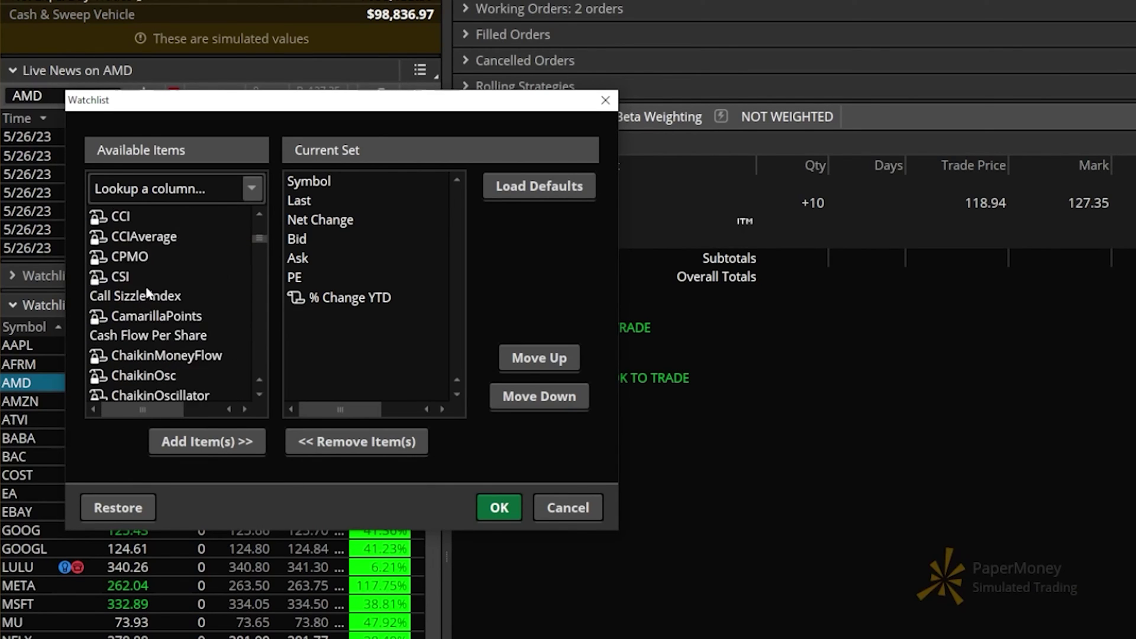
scroll(149, 294, "down", 10)
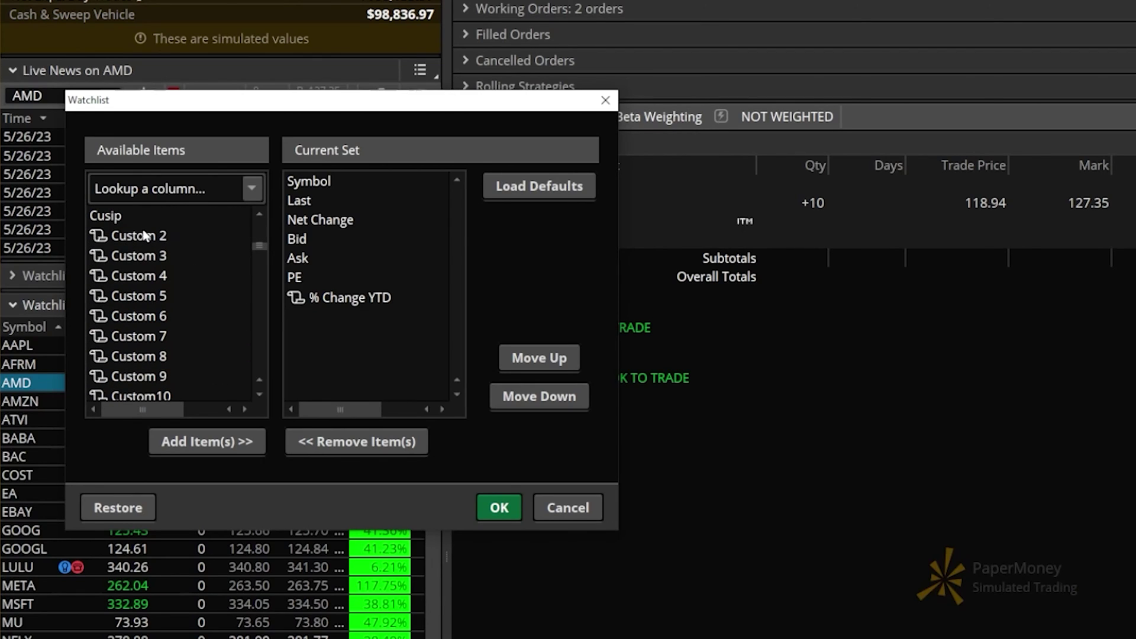
Replace Custom 2's SimpleMovingAvg condition with the pasted IV rank script in the thinkScript Editor
double_click(144, 237)
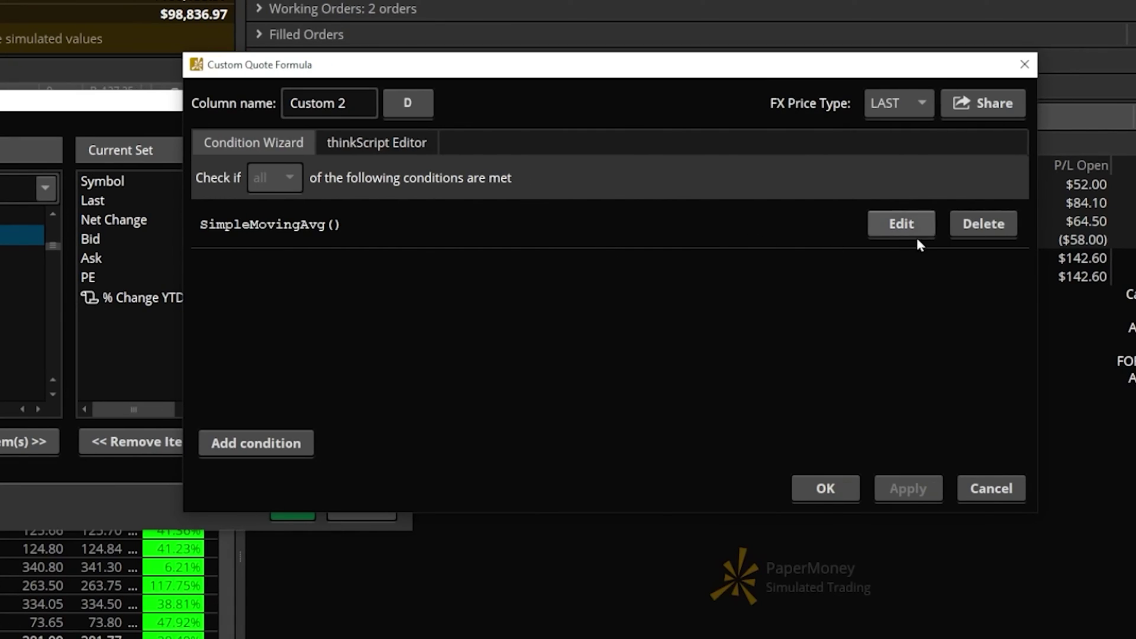
left_click(978, 227)
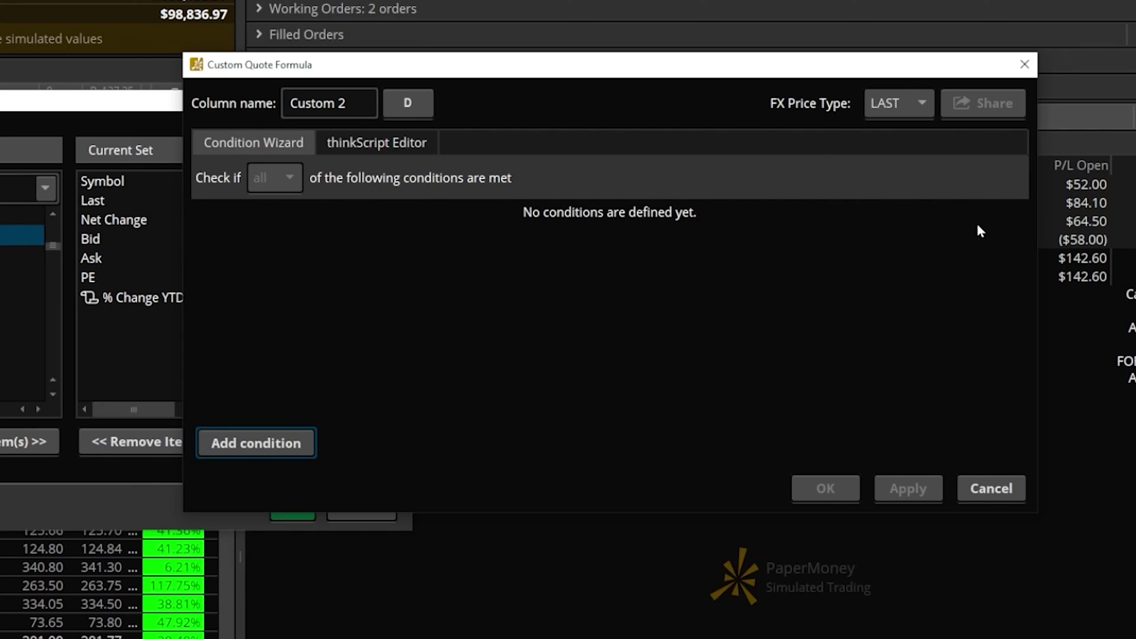
left_click(378, 147)
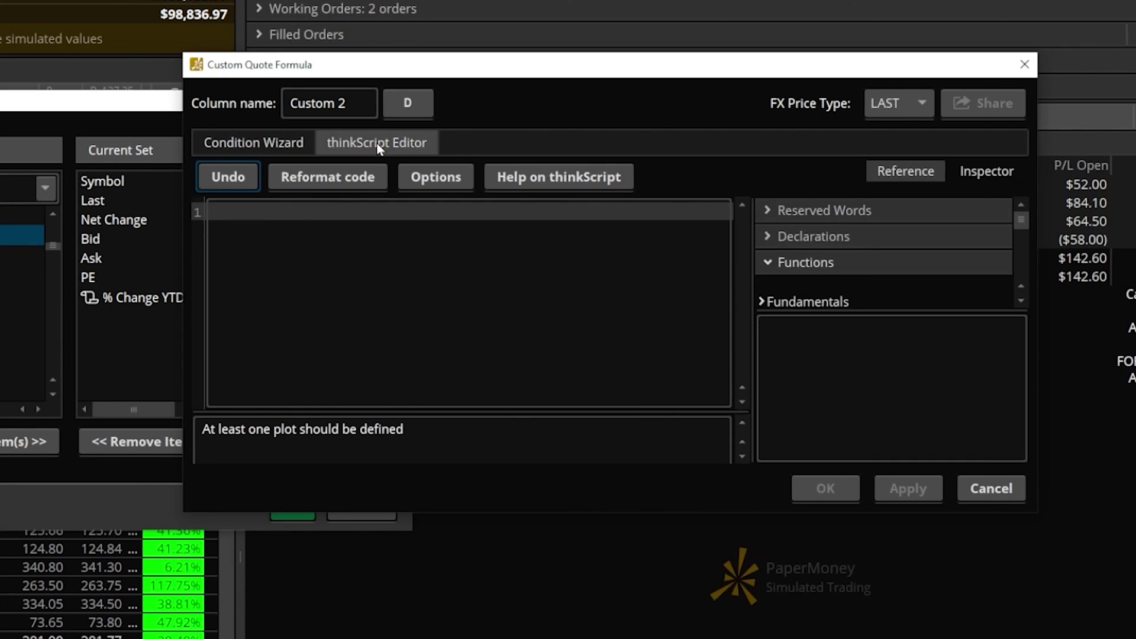
left_click(267, 219)
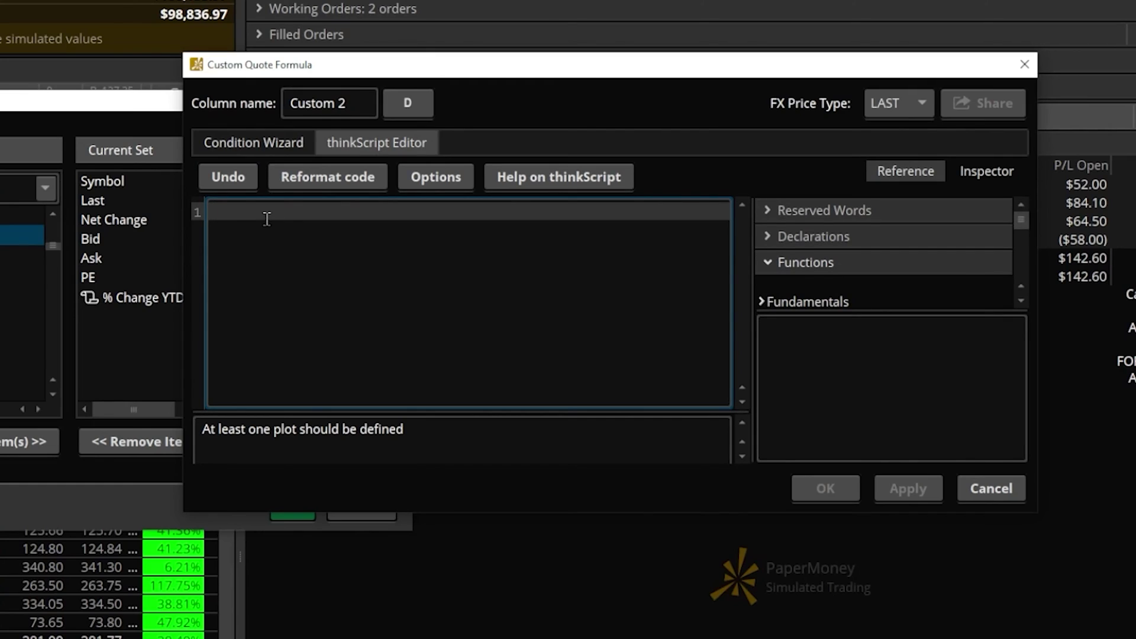
key("ctrl+v")
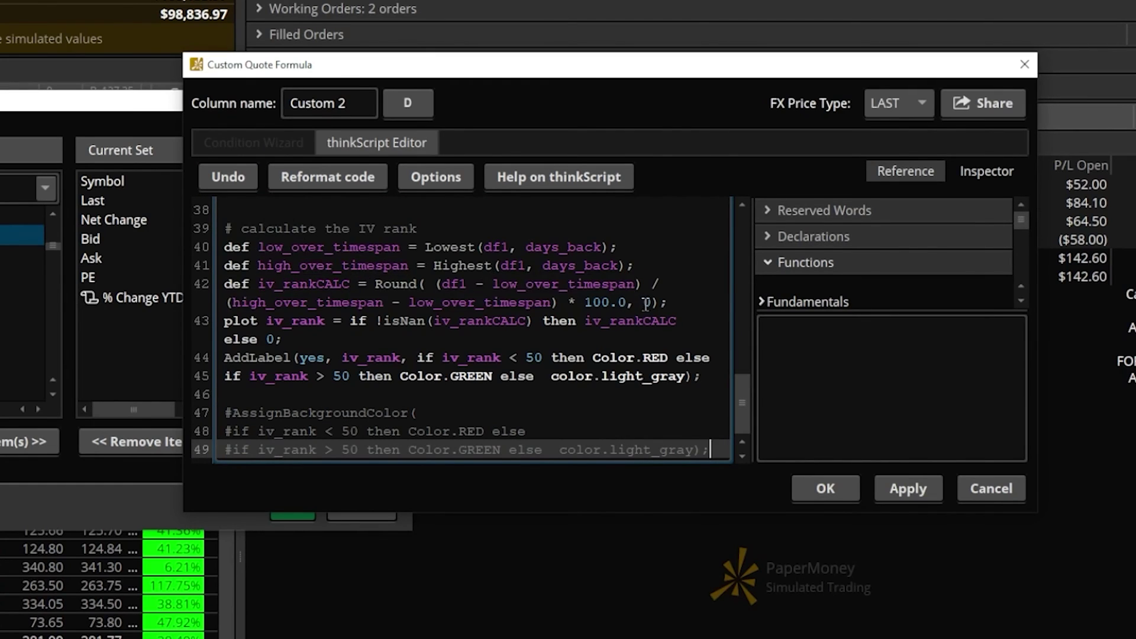
left_click_drag(740, 401, 717, 197)
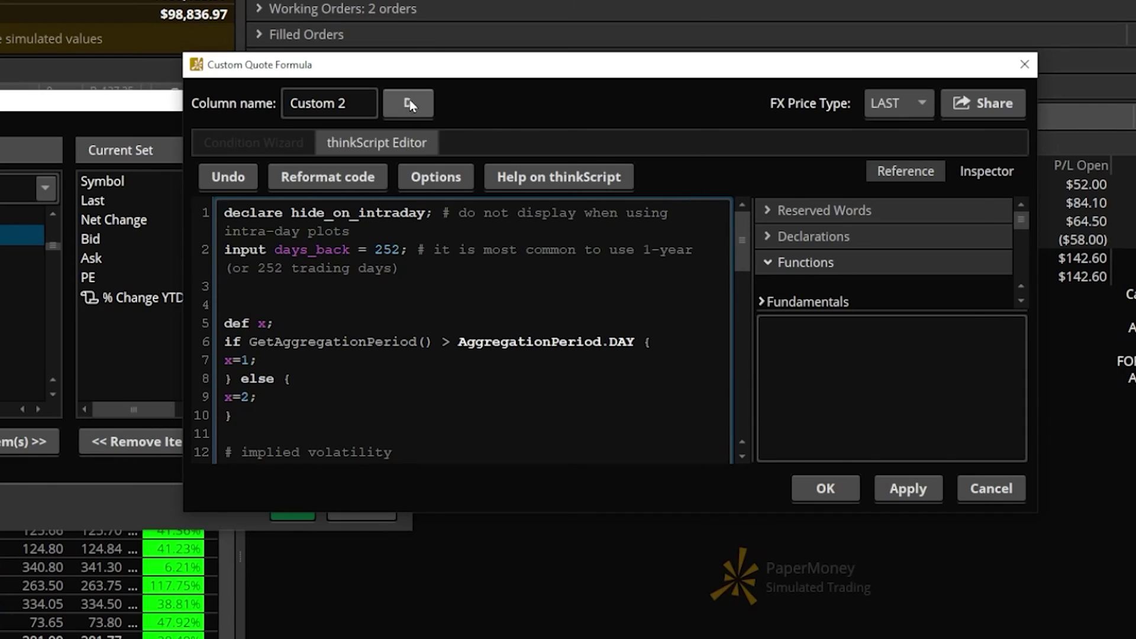
left_click_drag(358, 104, 288, 89)
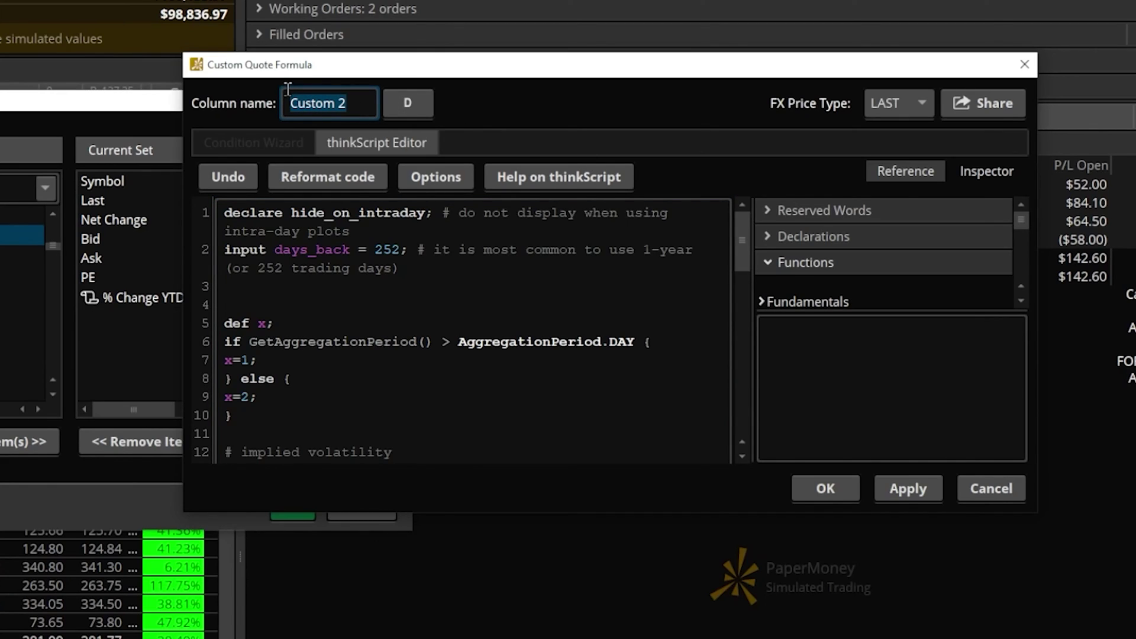
Name the column IV_rank and change the red and green thresholds from 50 to 30
type("IV_rank")
scroll(465, 265, "down", 15)
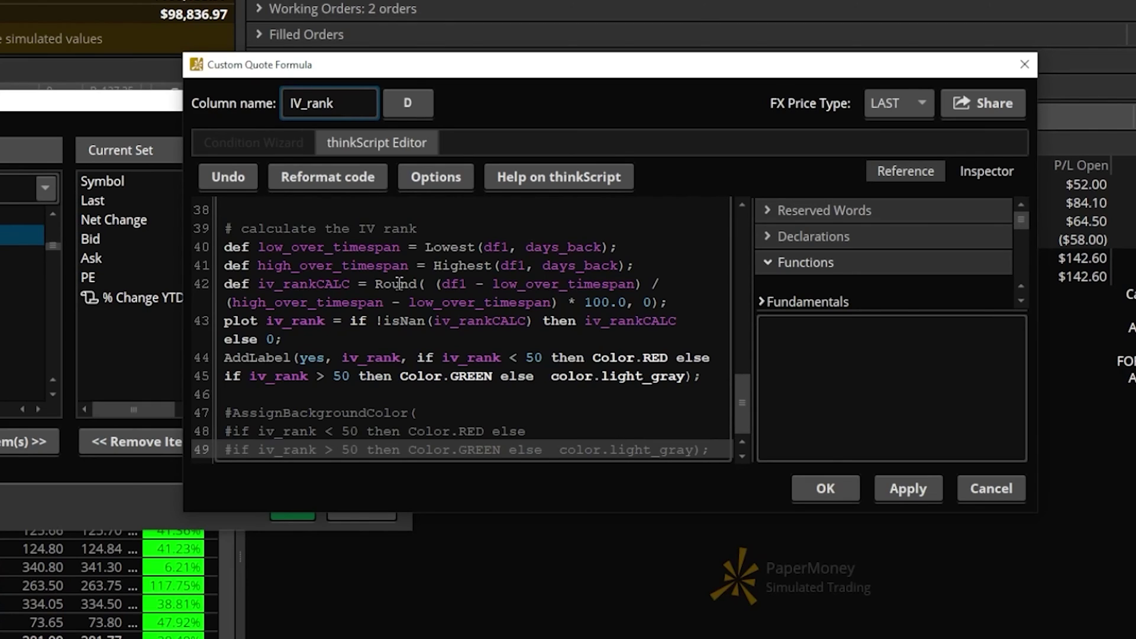
left_click(451, 359)
left_click(526, 357)
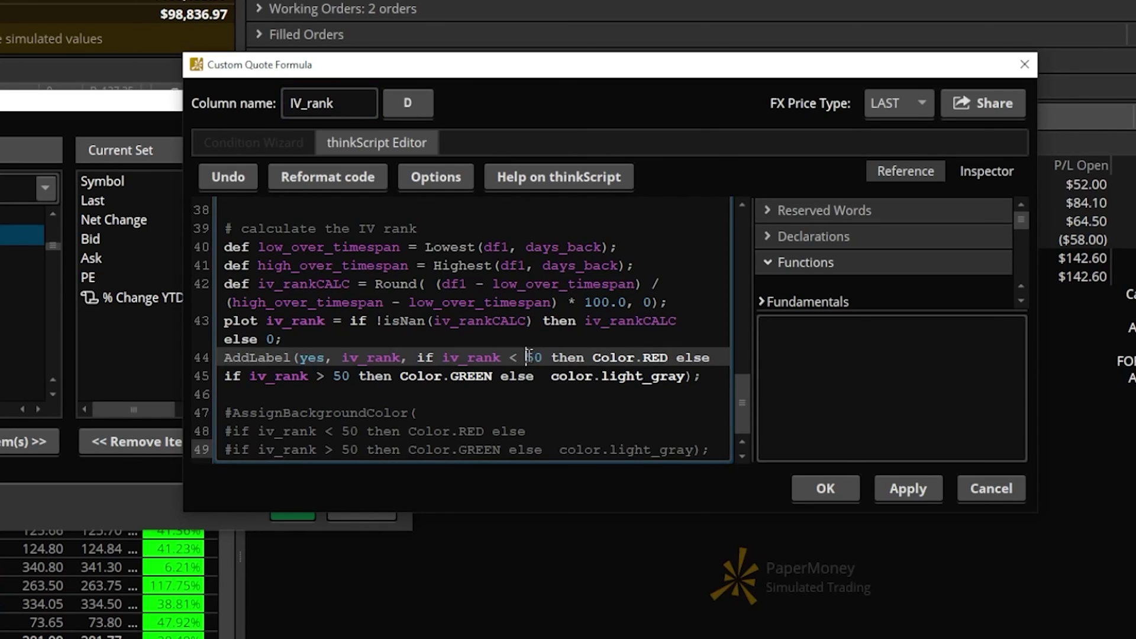
left_click_drag(526, 357, 533, 357)
type("3")
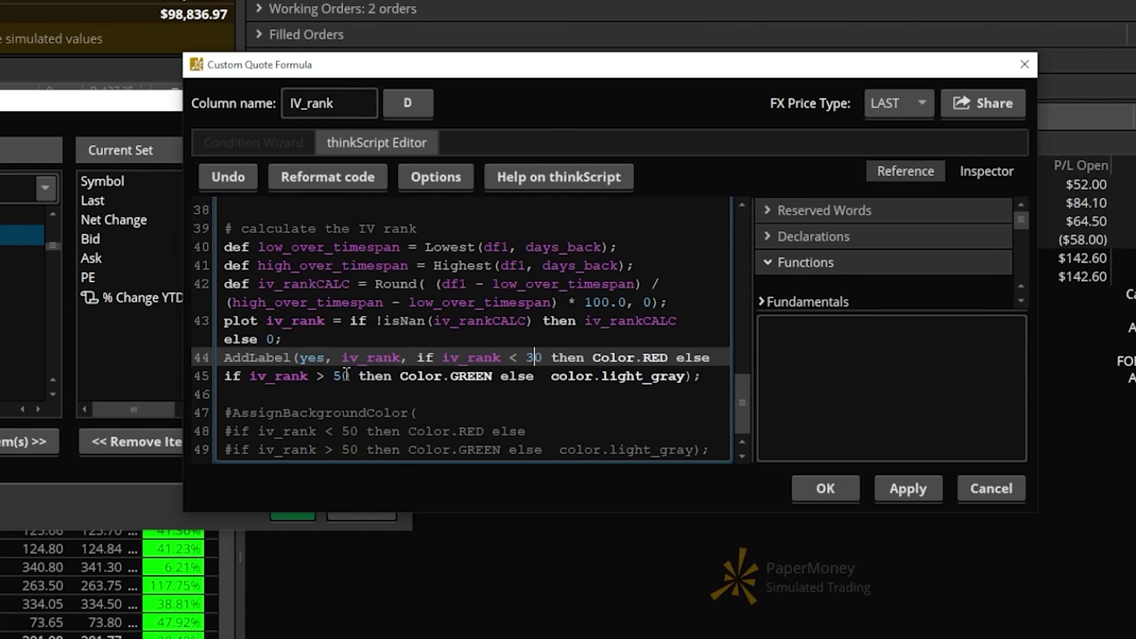
left_click_drag(342, 376, 332, 376)
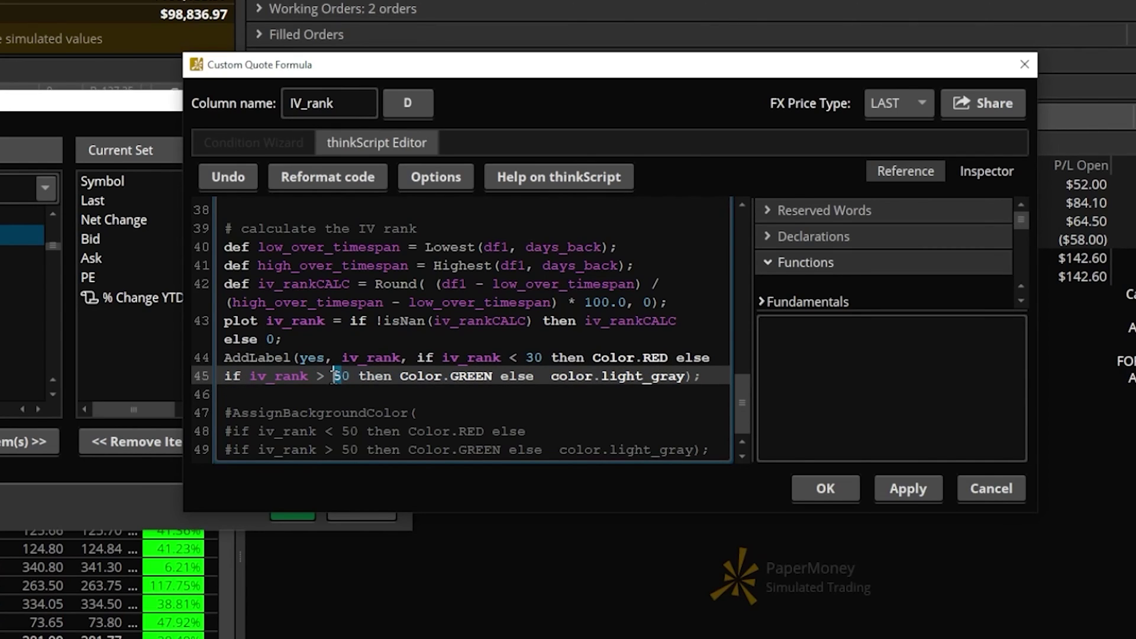
type("3")
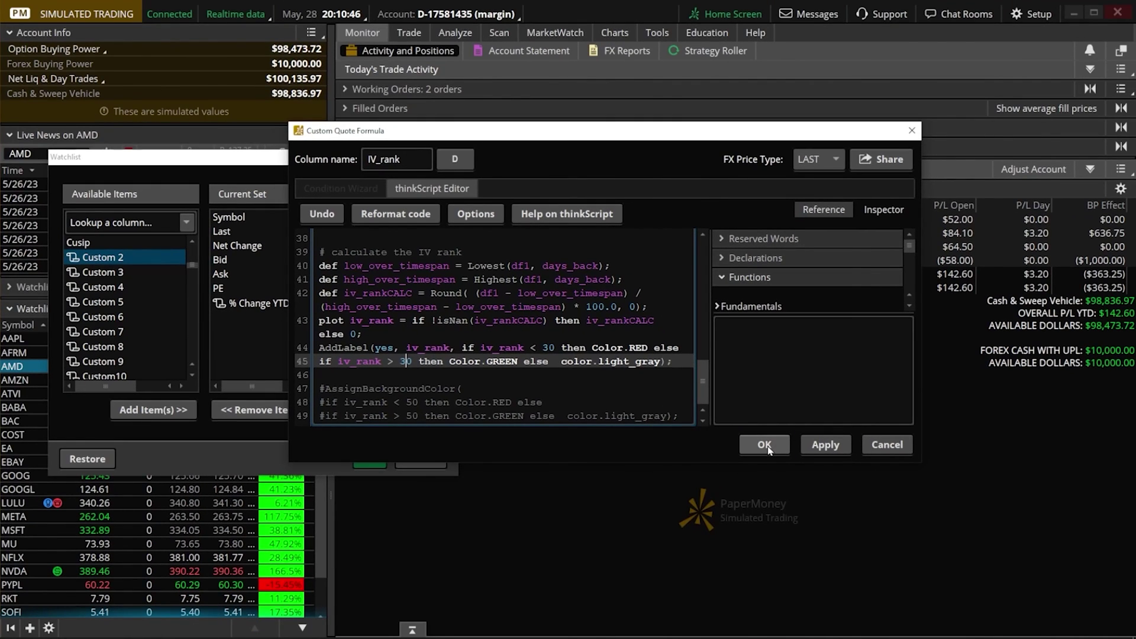
Save the IV_rank formula, apply the watchlist columns, and narrow % Change to reveal IV_rank
left_click(799, 470)
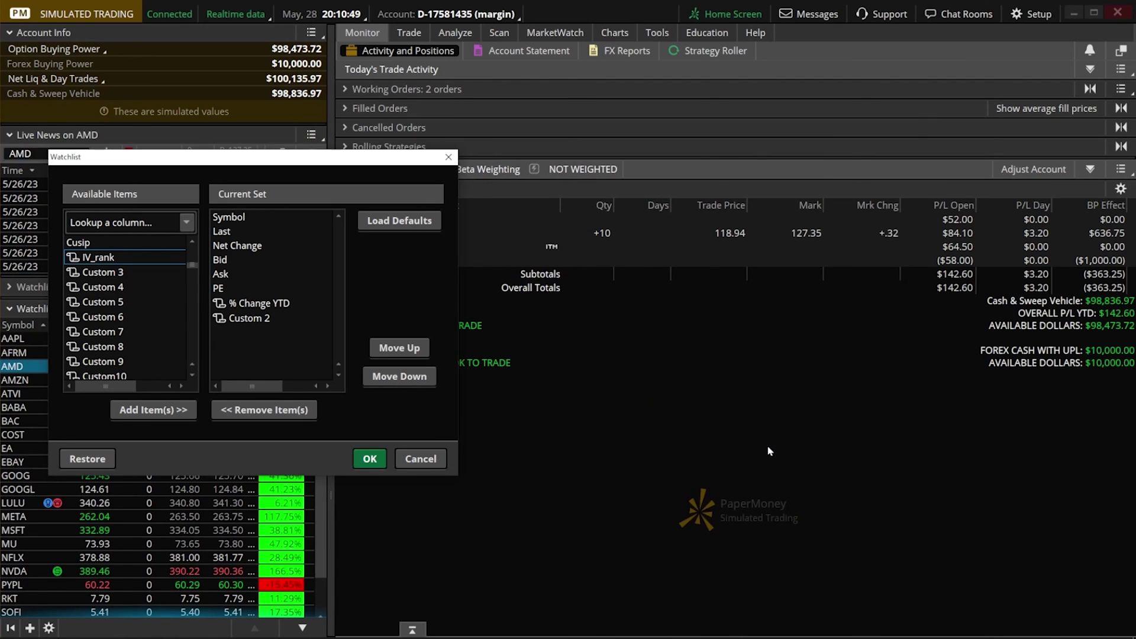
left_click(367, 458)
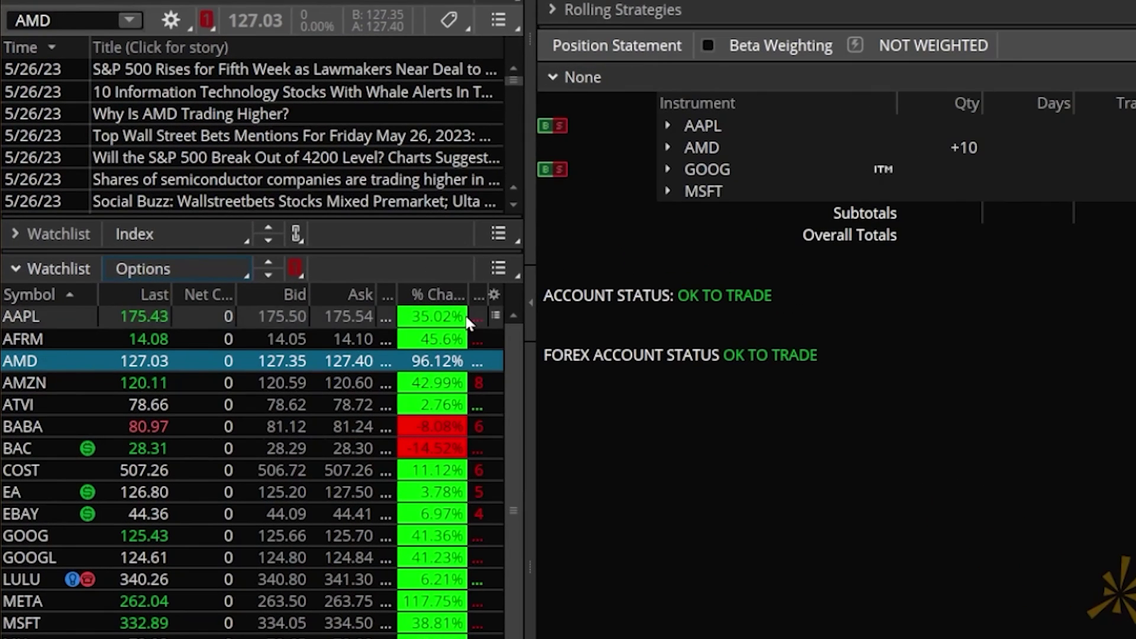
left_click_drag(292, 325, 269, 327)
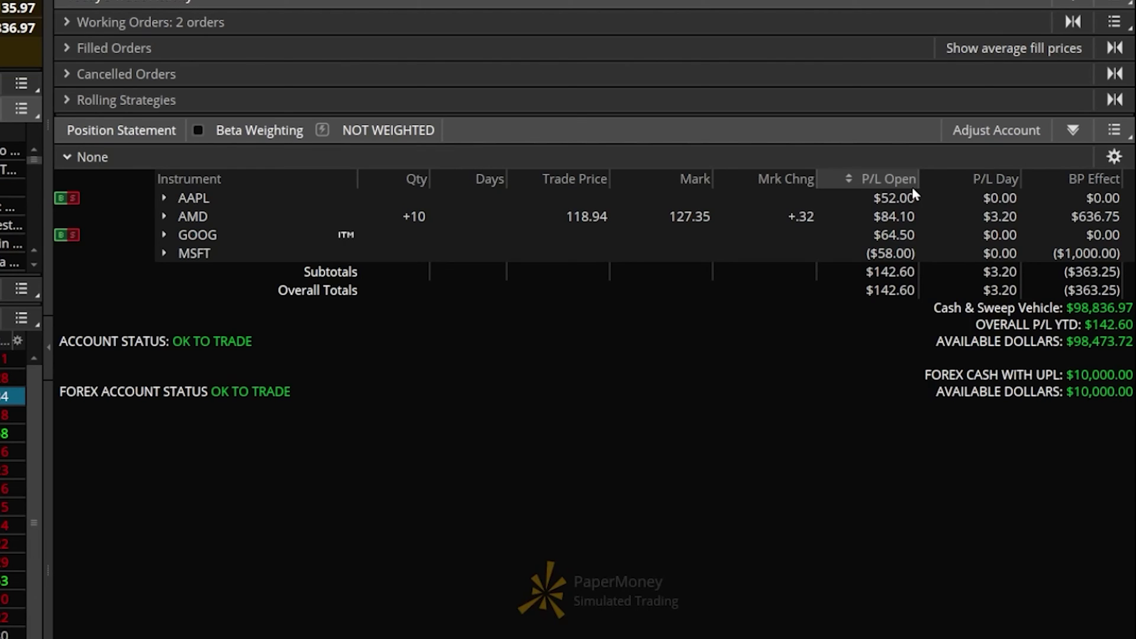
Add % Change YTD and the iv_rank-searched IV_rank column to the position statement
left_click(1114, 157)
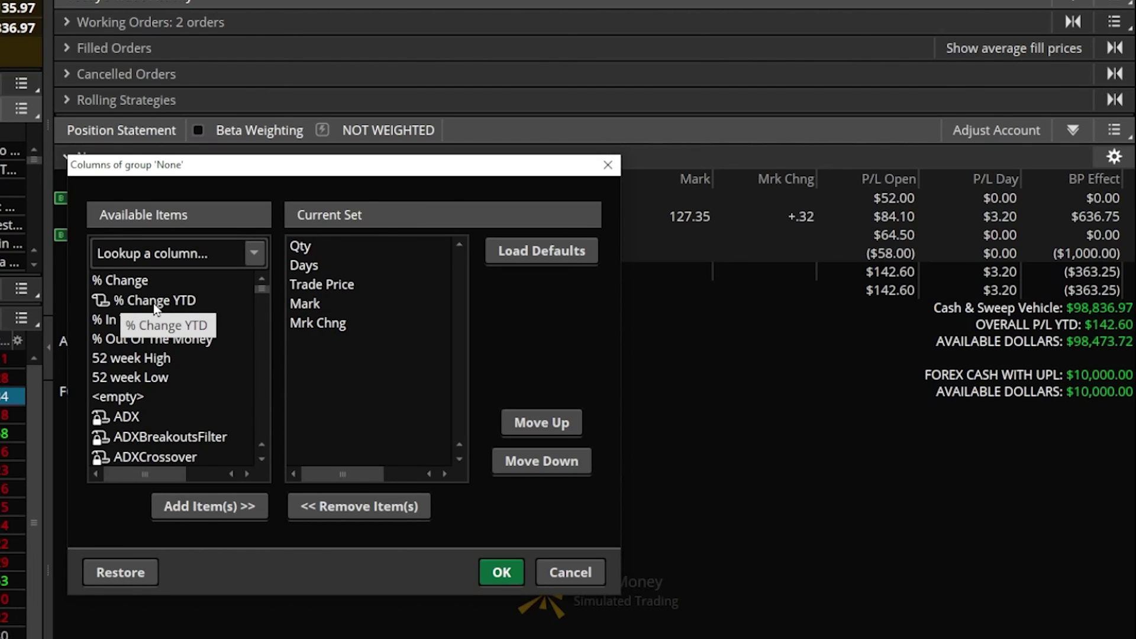
double_click(182, 303)
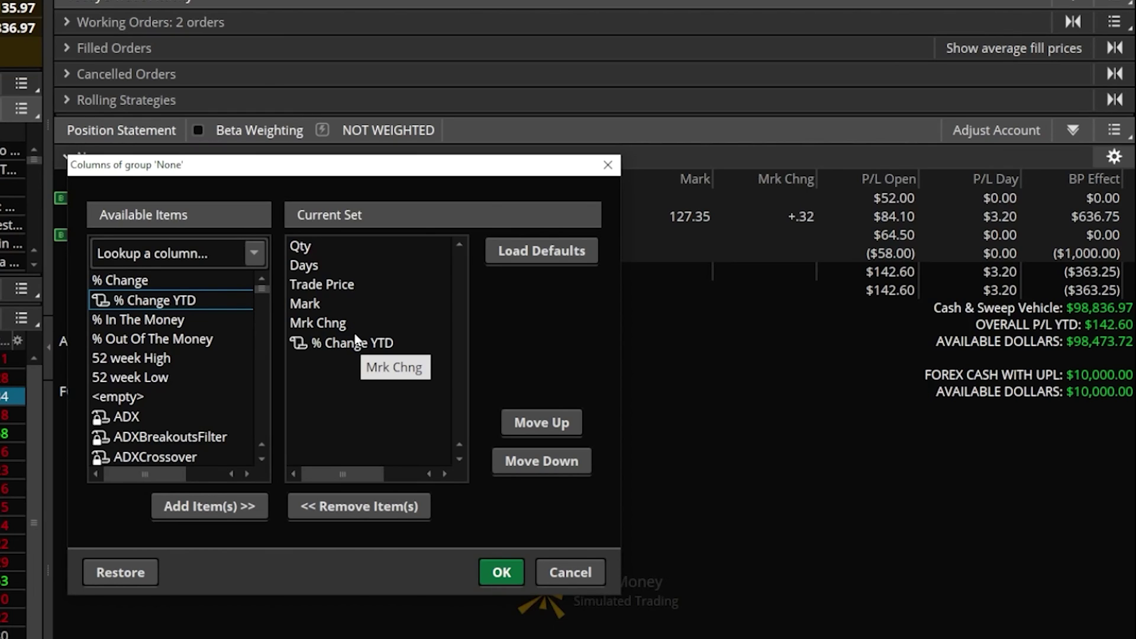
left_click(189, 256)
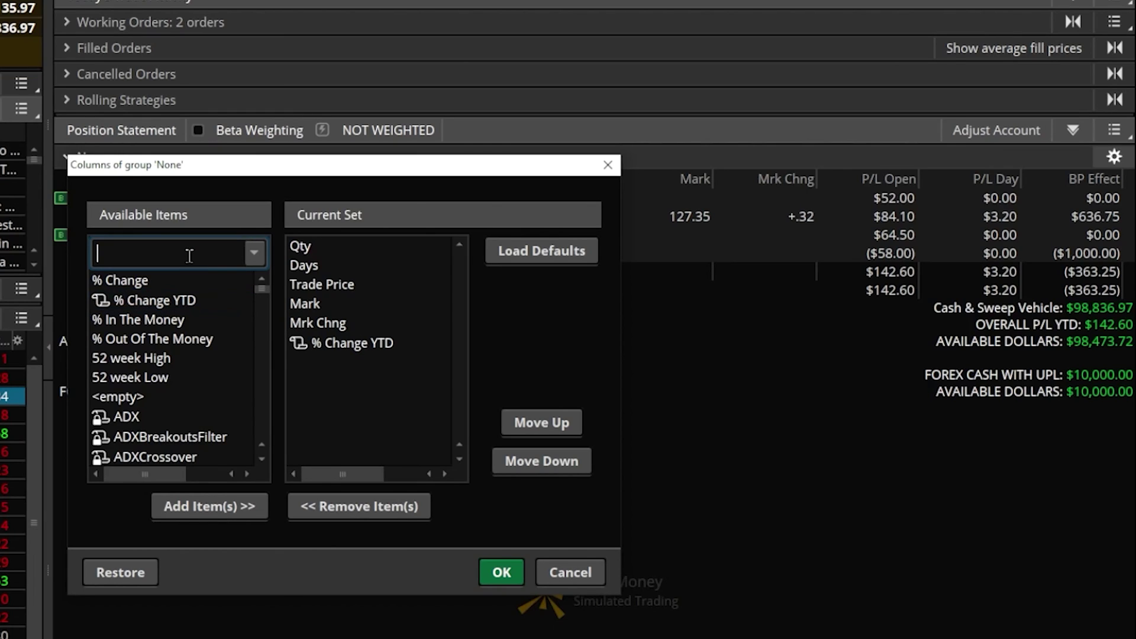
type("iv")
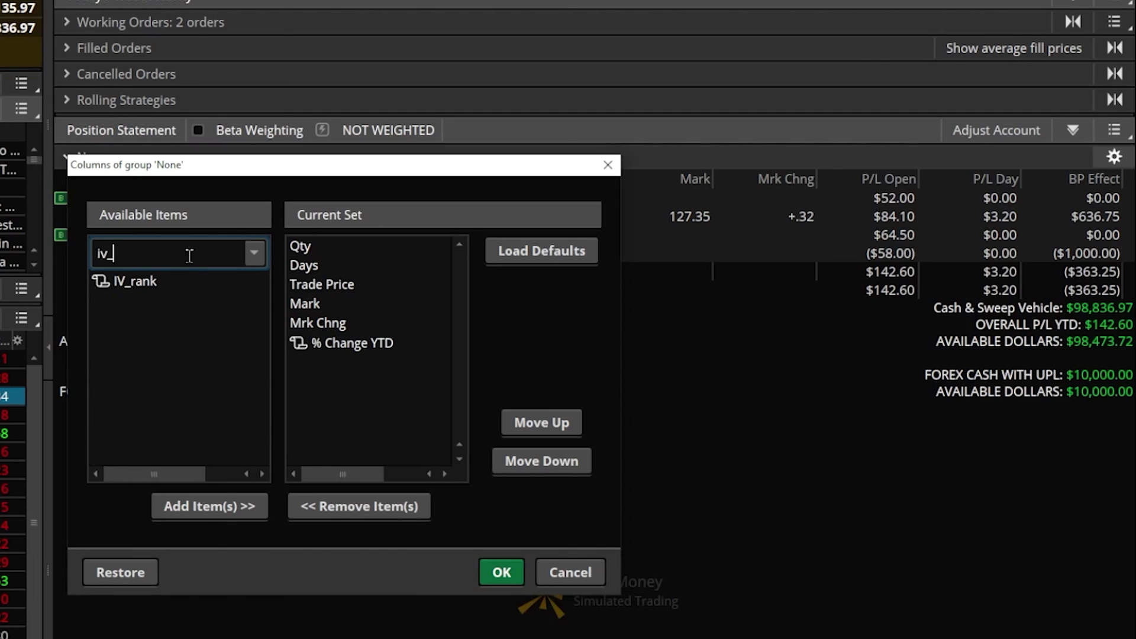
type("_rank")
double_click(168, 284)
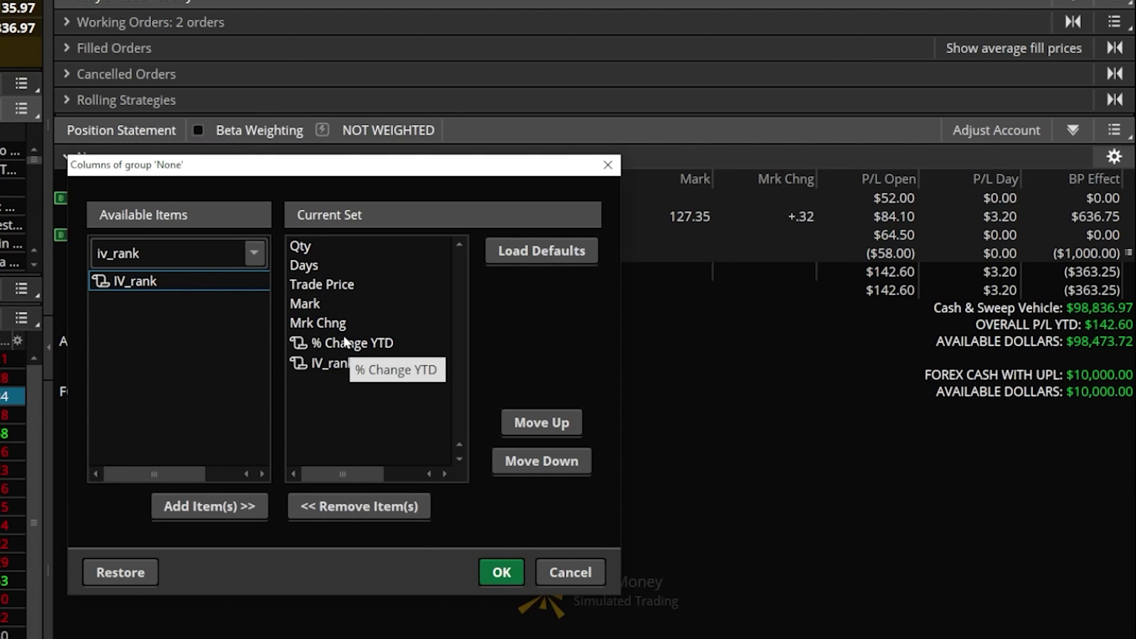
left_click(482, 572)
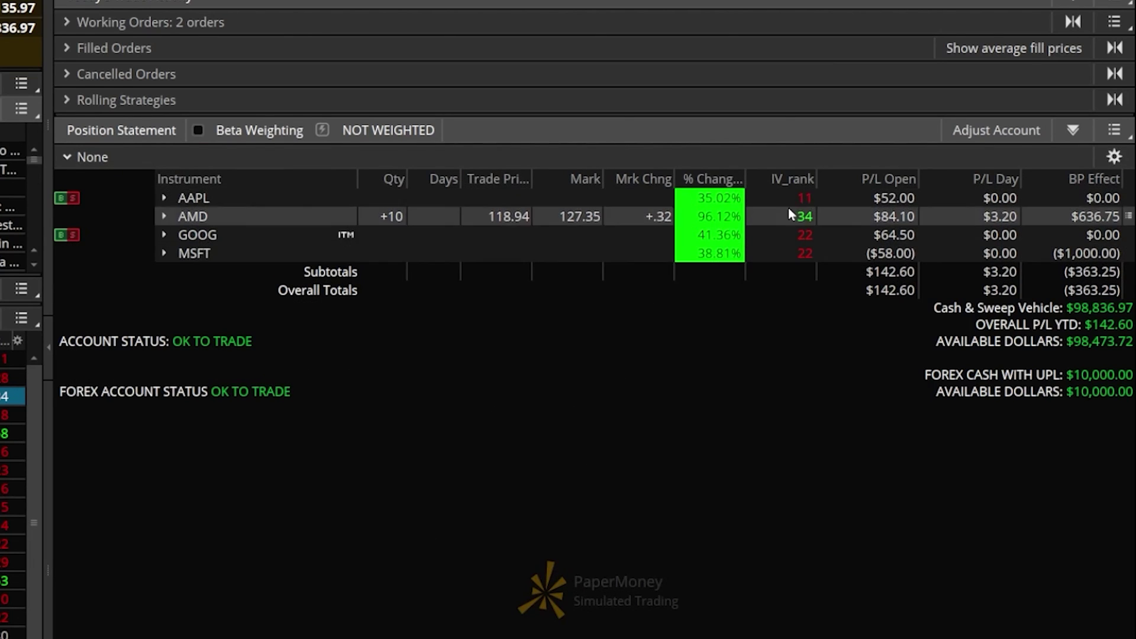